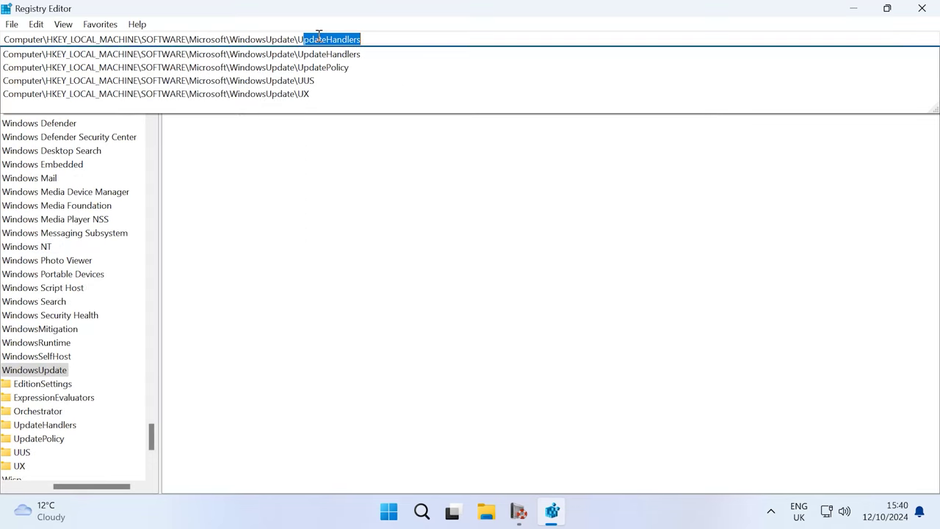
# Step: Go to the HKEY_LOCAL_MACHINE\SOFTWARE\Microsoft\WindowsUpdate\UX key and widen the value-name column to show full names
pyautogui.press('Return')
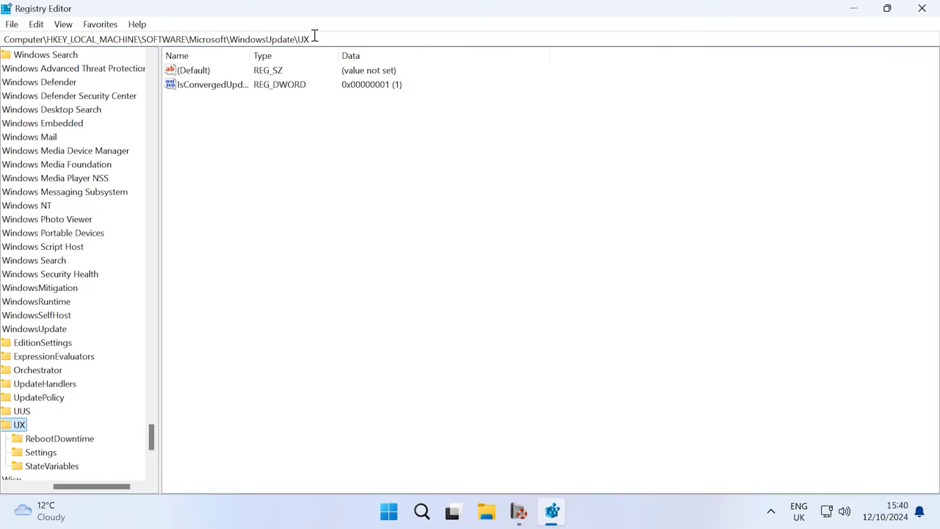
pyautogui.click(229, 85)
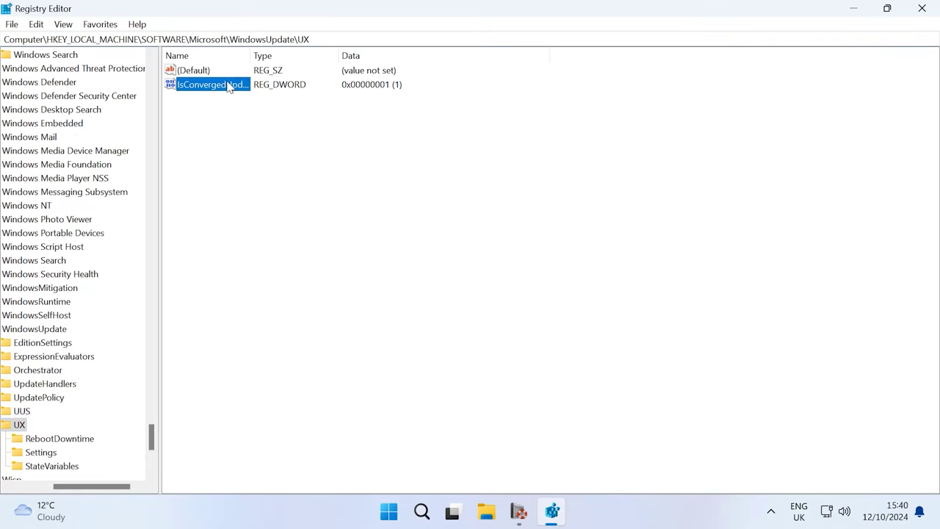
pyautogui.moveTo(254, 55); pyautogui.dragTo(355, 70)
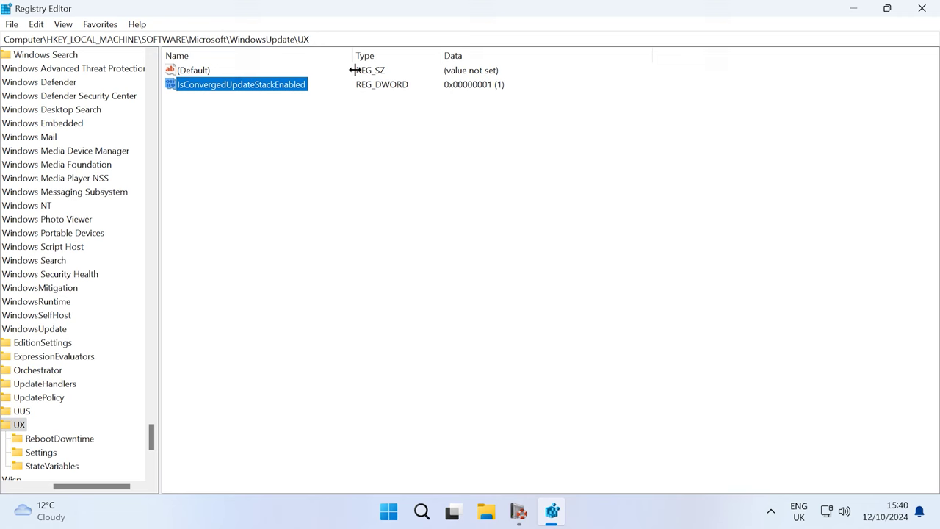
# Step: Set the IsConvergedUpdateStackEnabled value to 0 and bring up the computer's power options
pyautogui.rightClick(262, 91)
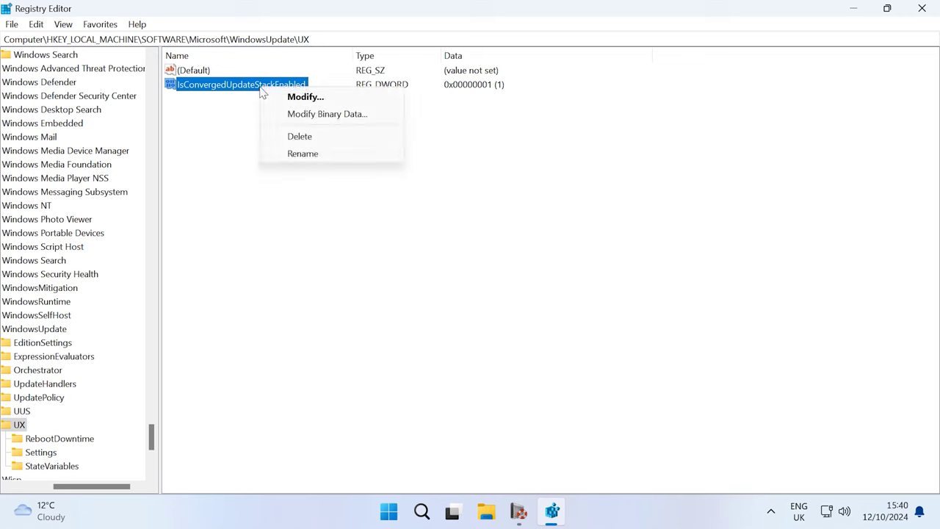
pyautogui.click(326, 102)
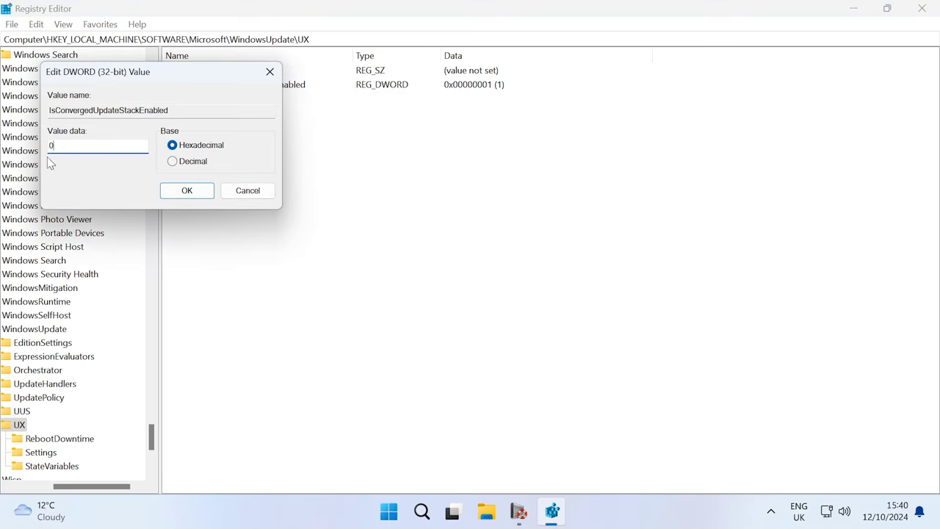
pyautogui.write('0')
pyautogui.click(190, 192)
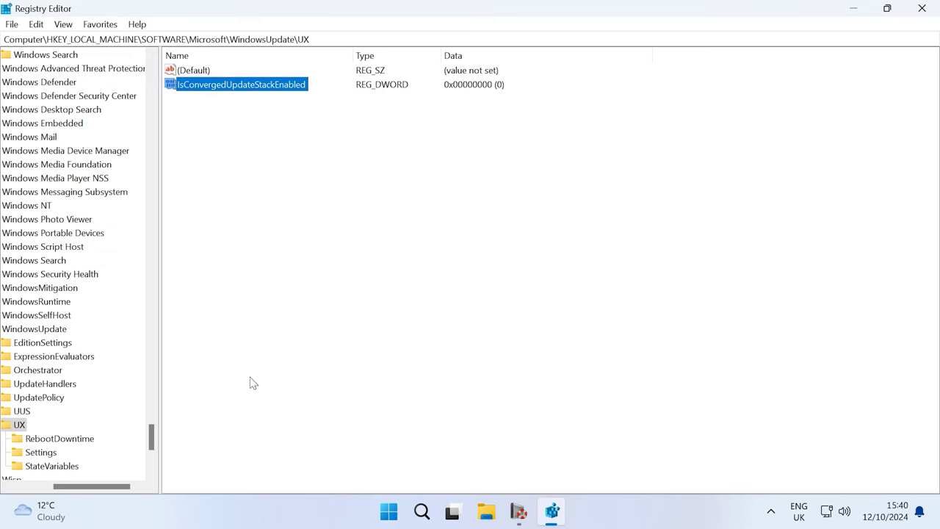
pyautogui.click(392, 512)
pyautogui.click(652, 460)
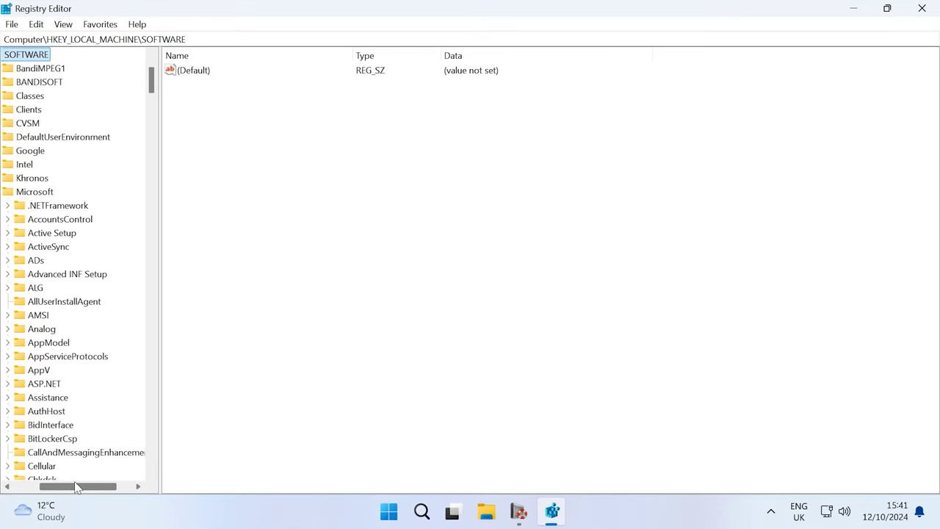
# Step: Go to HKEY_LOCAL_MACHINE\SOFTWARE\Policies\Microsoft\SystemCertificates in the registry tree and expand that key
pyautogui.moveTo(76, 486); pyautogui.dragTo(19, 486)
pyautogui.click(43, 191)
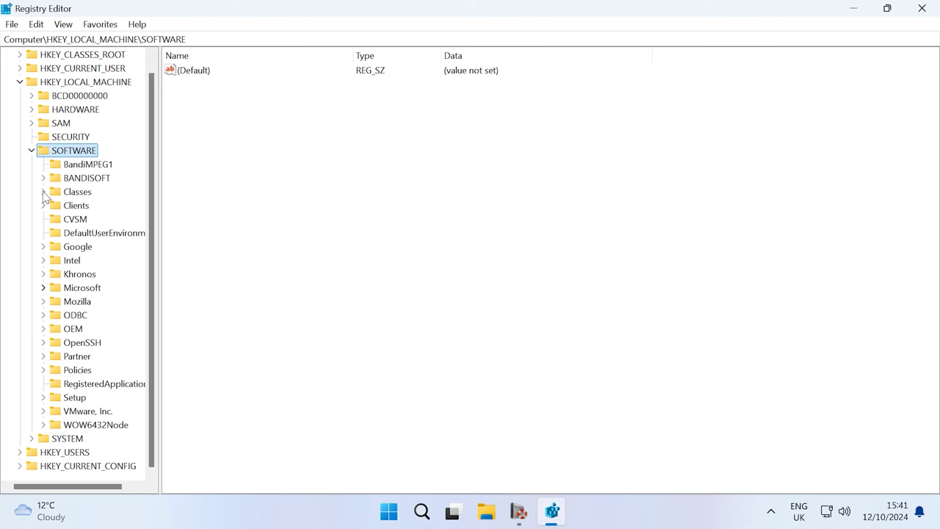
pyautogui.click(44, 369)
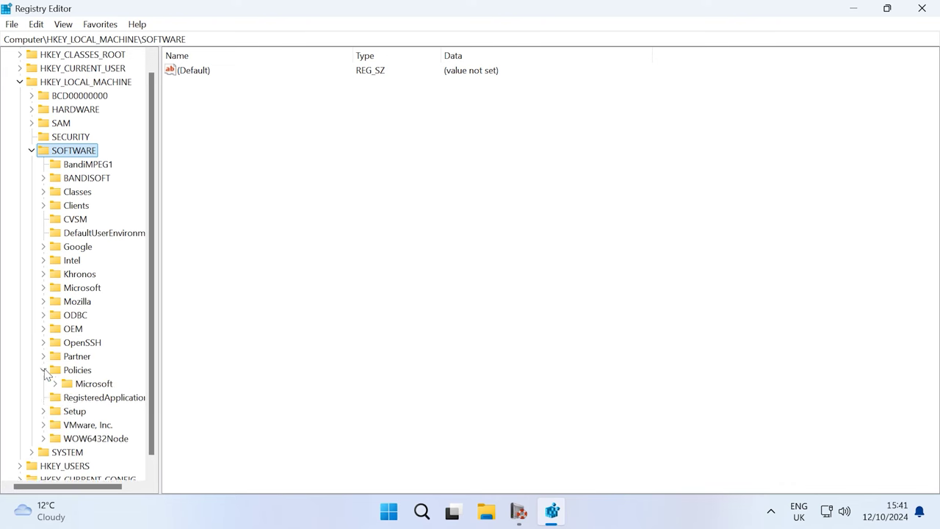
pyautogui.click(56, 384)
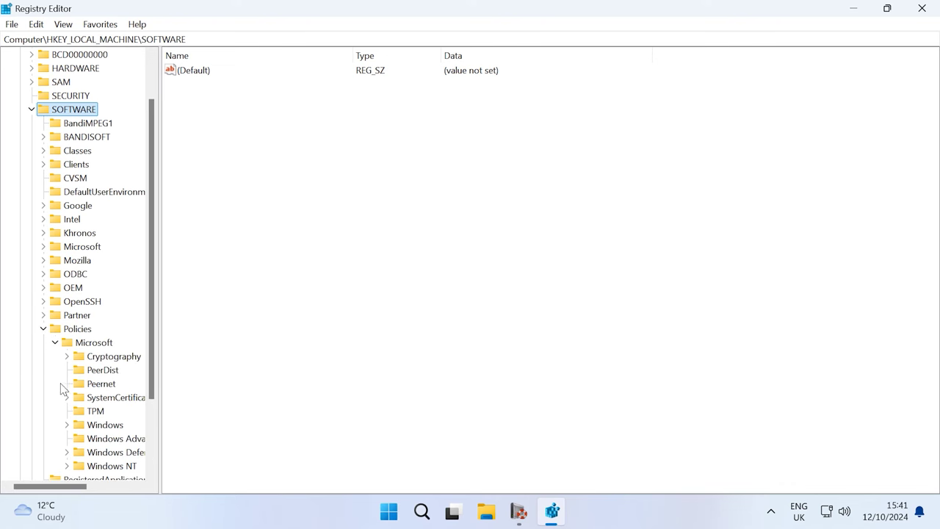
pyautogui.click(85, 343)
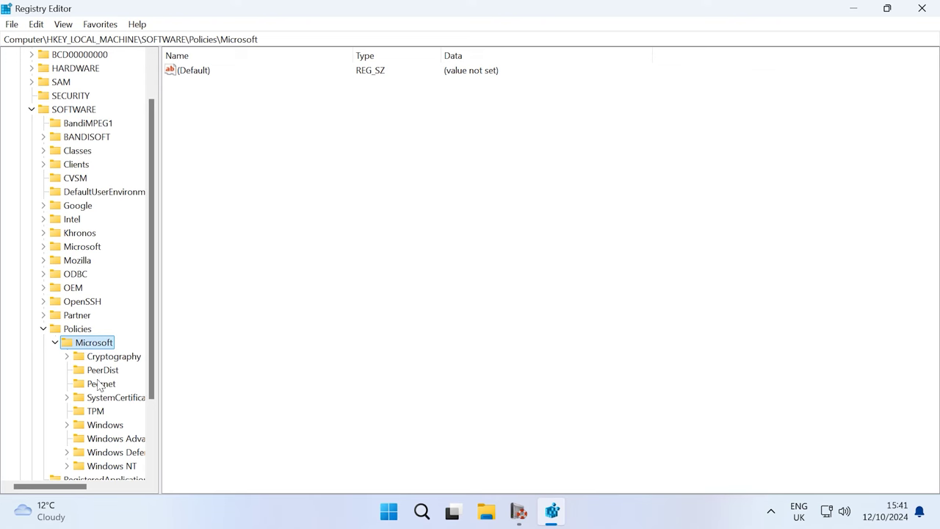
pyautogui.click(112, 399)
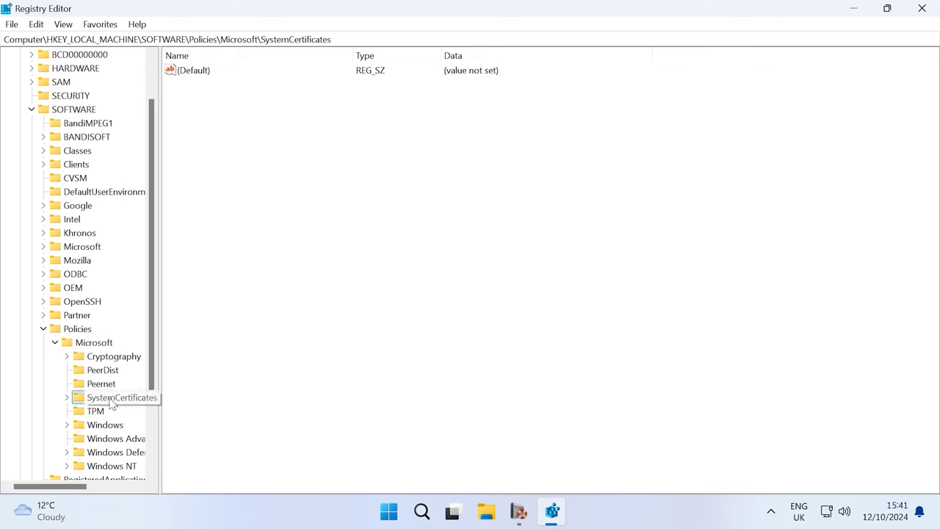
pyautogui.click(67, 397)
# Step: Create a DWORD (32-bit) value named CopyFileBufferedSynchronousIo in the SystemCertificates key and set its data to 1
pyautogui.rightClick(290, 161)
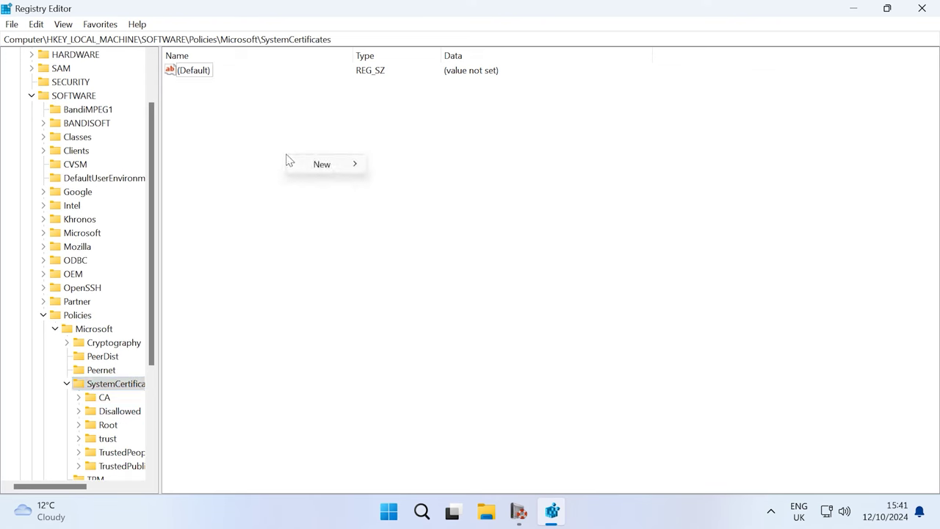
pyautogui.moveTo(336, 170)
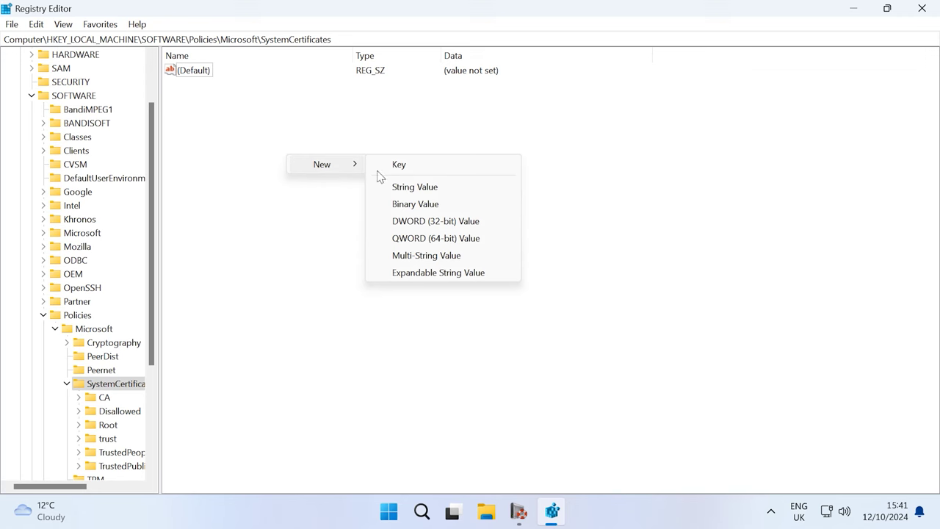
pyautogui.click(473, 223)
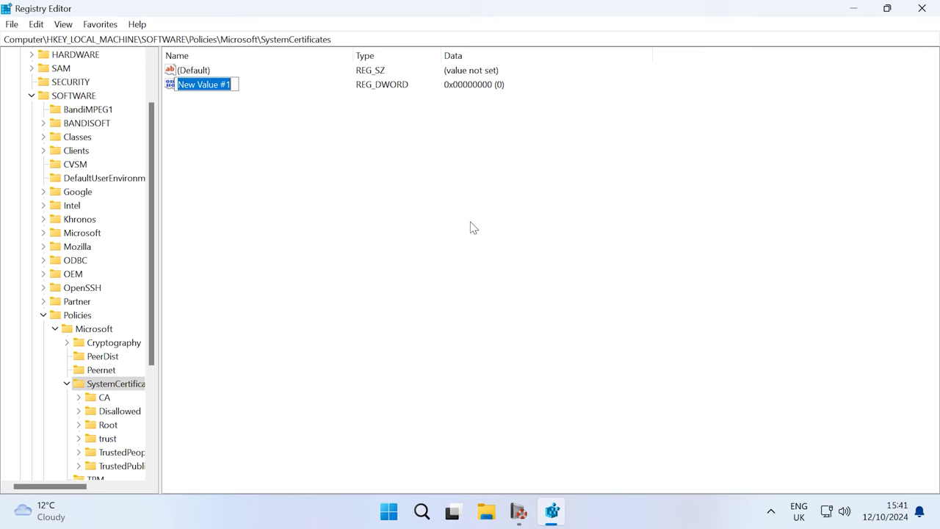
pyautogui.write('CopyFileBufferedSynchronousIo')
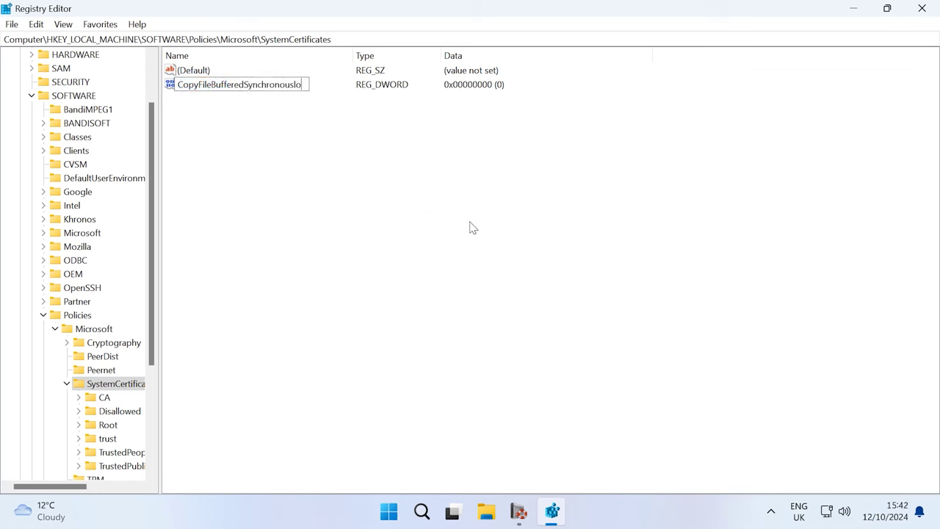
pyautogui.press('Return')
pyautogui.doubleClick(258, 88)
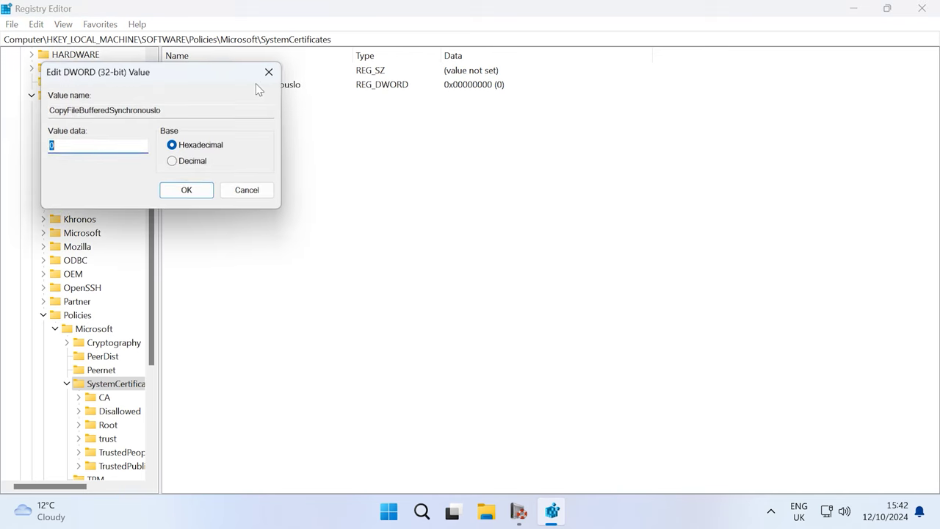
pyautogui.click(188, 194)
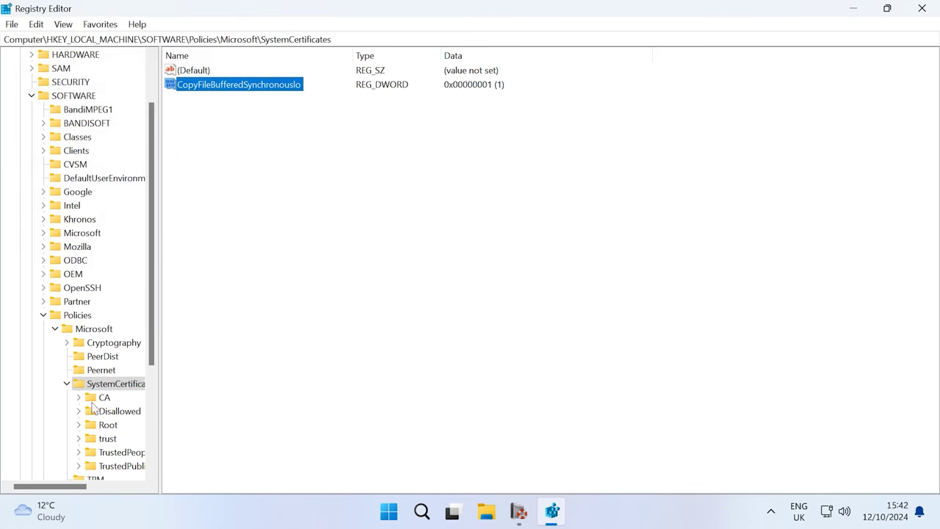
# Step: Restart the computer
pyautogui.click(388, 514)
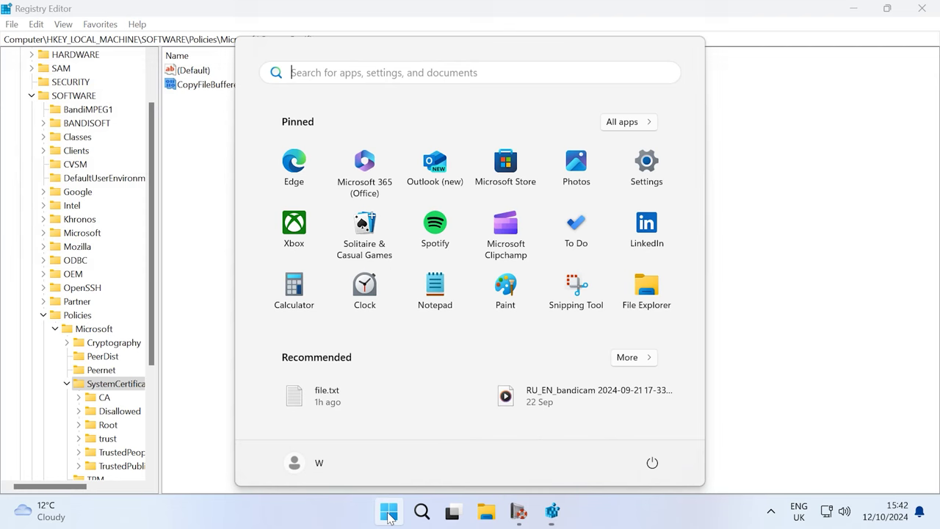
pyautogui.click(652, 461)
pyautogui.click(654, 430)
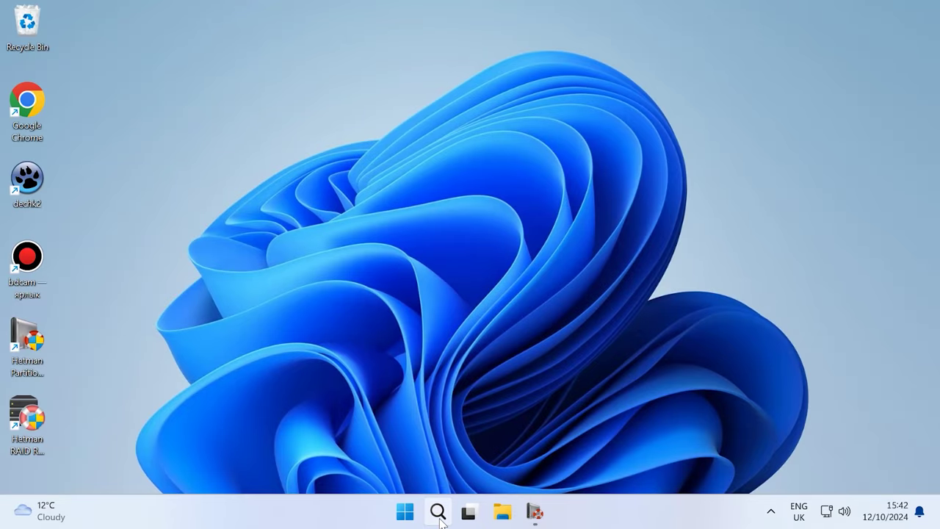
# Step: Open Command Prompt as administrator and check drive H: with chkdsk H: /f /x /r
pyautogui.click(438, 512)
pyautogui.write('cmd')
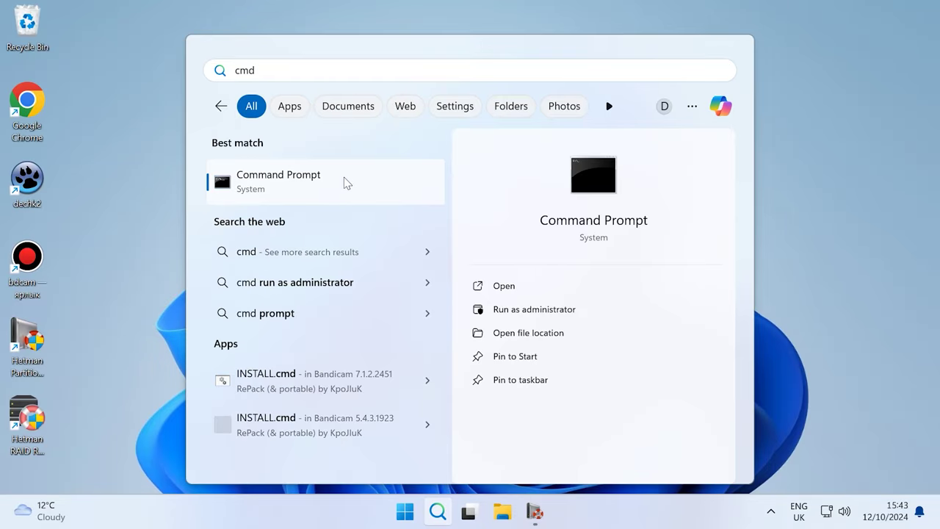
pyautogui.click(543, 318)
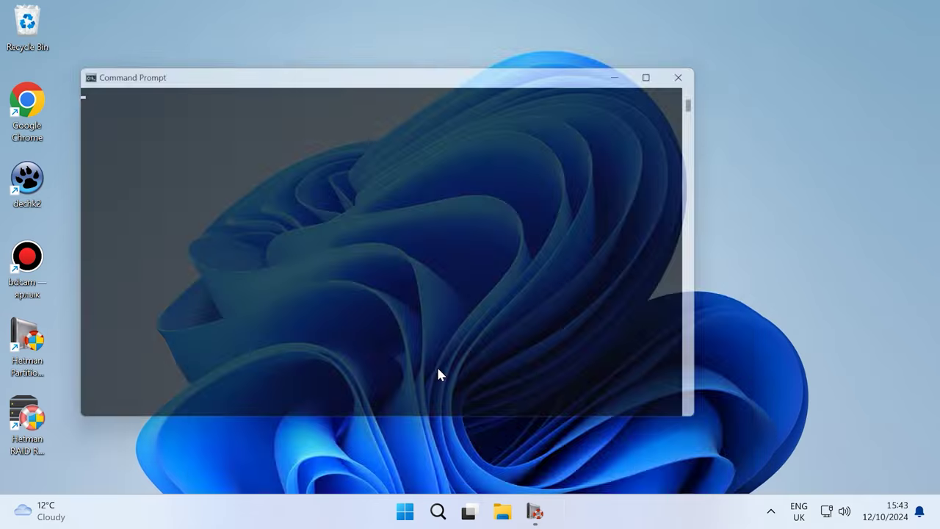
pyautogui.write('chkdsk H: /f /x /r')
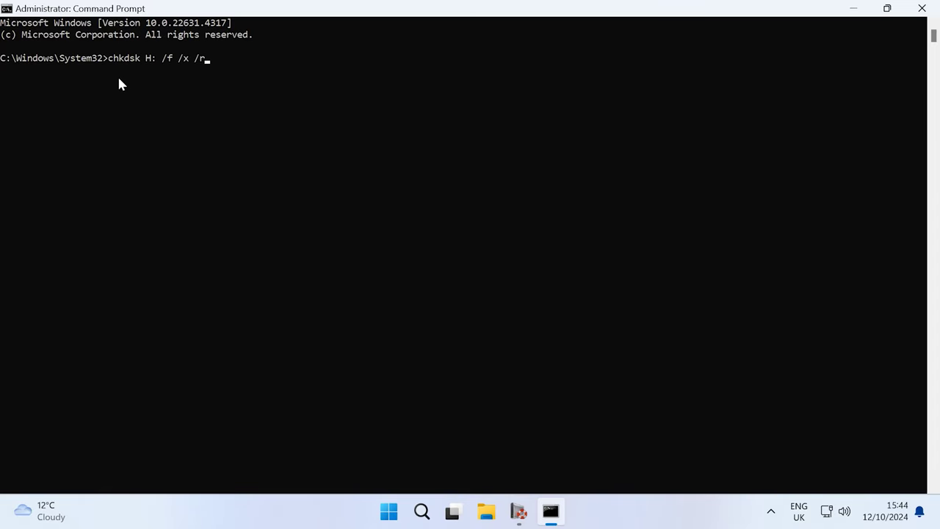
pyautogui.press('Return')
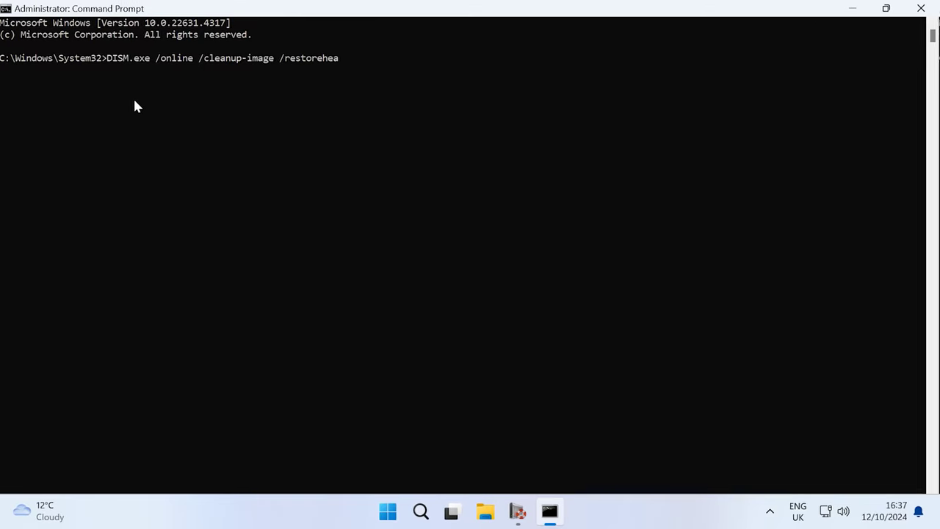
# Step: Repair the Windows image with DISM.exe /online /cleanup-image /restorehealth and scan the system files with sfc /scannow
pyautogui.write('l')
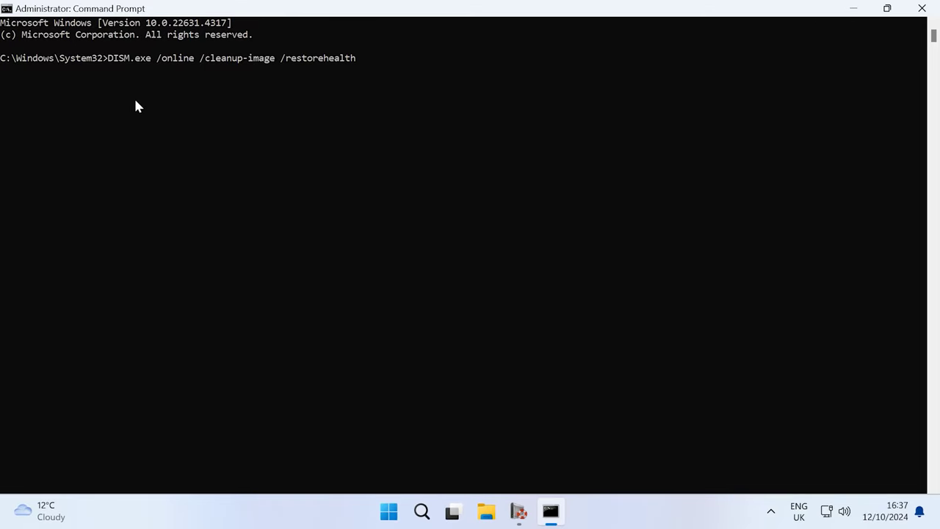
pyautogui.press('Return')
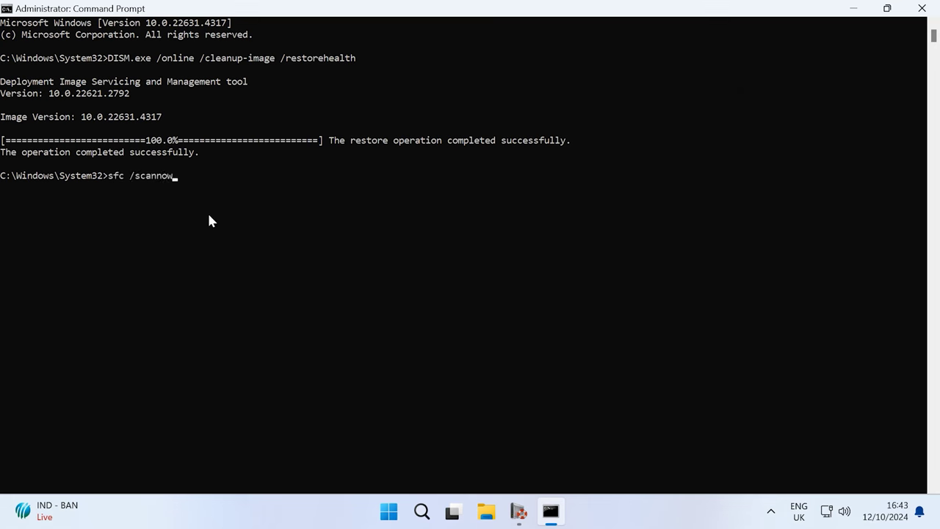
pyautogui.press('Return')
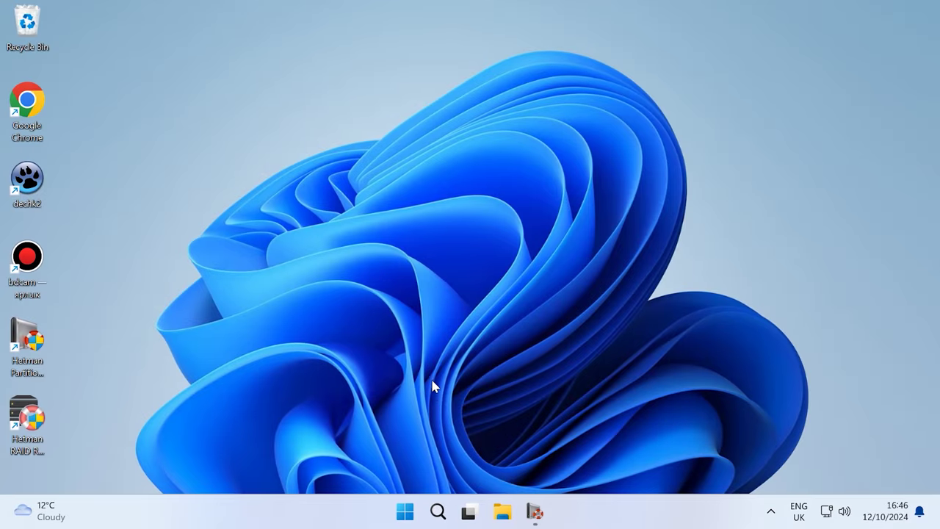
# Step: Open Disk Management and bring up the properties of Disk 4, which holds volume H:
pyautogui.rightClick(403, 514)
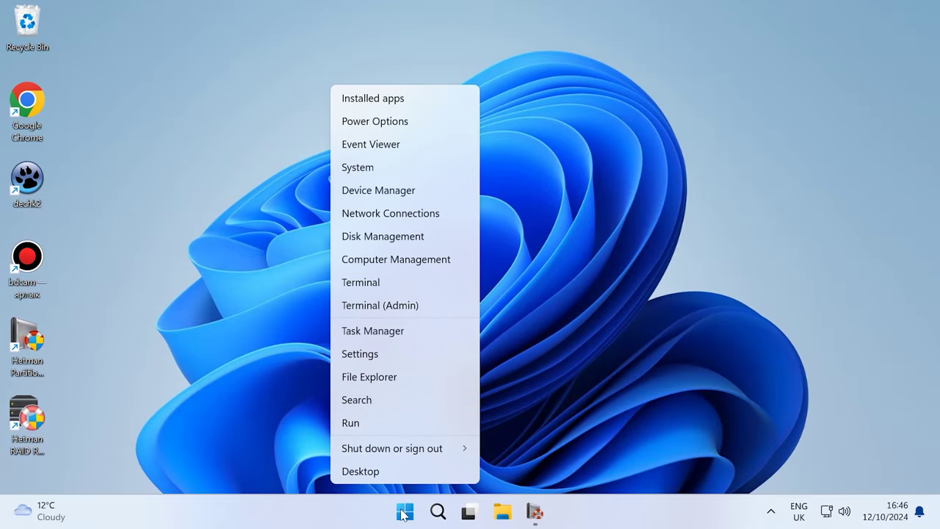
pyautogui.click(396, 236)
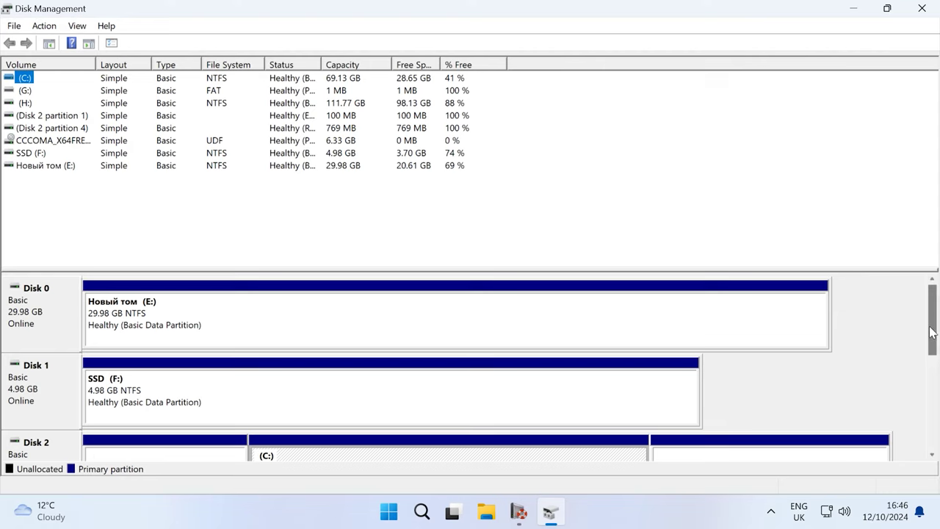
pyautogui.moveTo(931, 330); pyautogui.dragTo(932, 459)
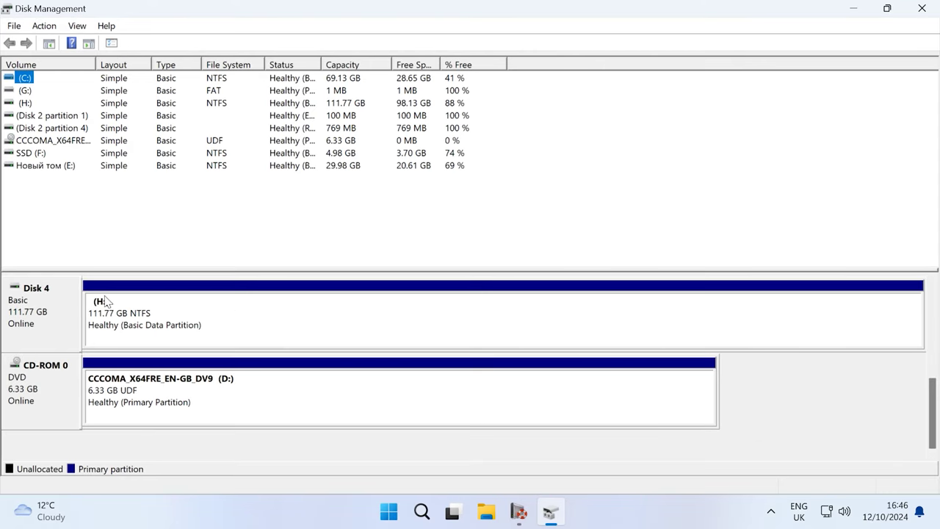
pyautogui.click(26, 325)
pyautogui.rightClick(44, 325)
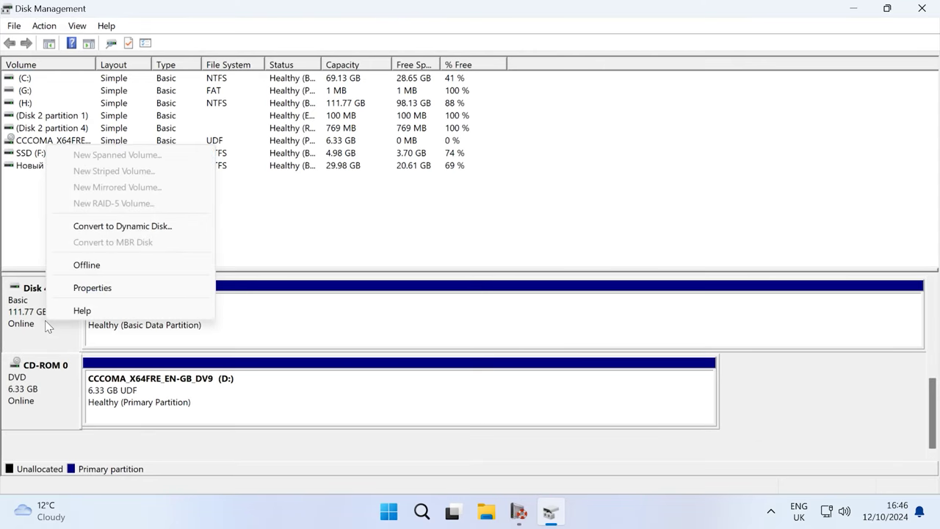
pyautogui.click(130, 287)
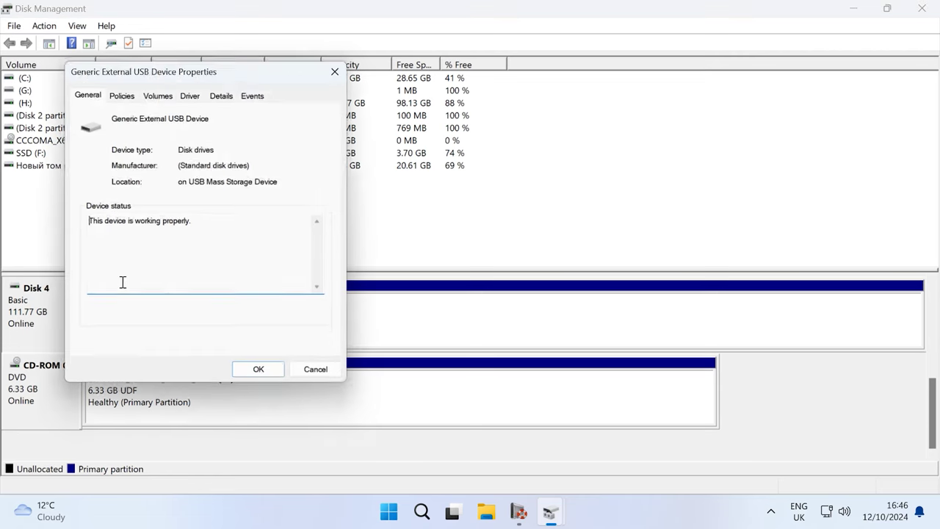
# Step: Start a driver update for the Generic External USB Device and search automatically for drivers
pyautogui.click(194, 96)
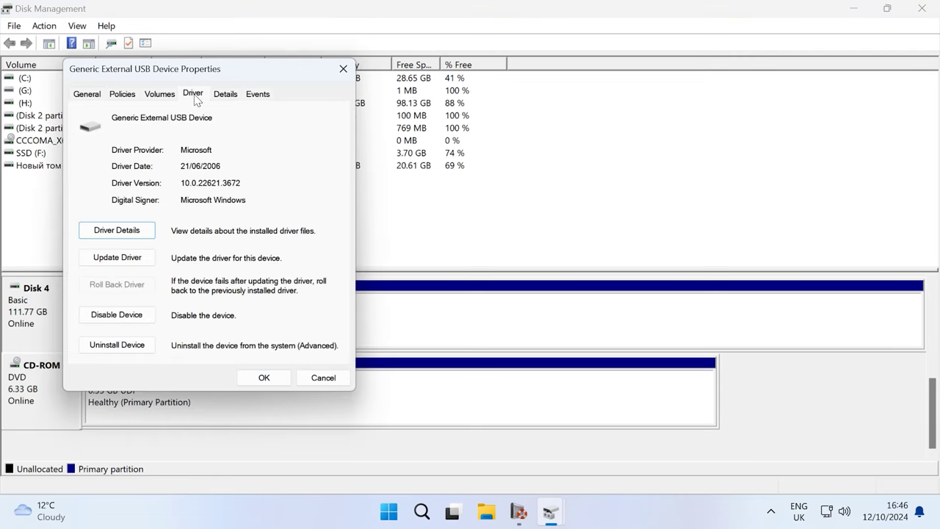
pyautogui.click(118, 263)
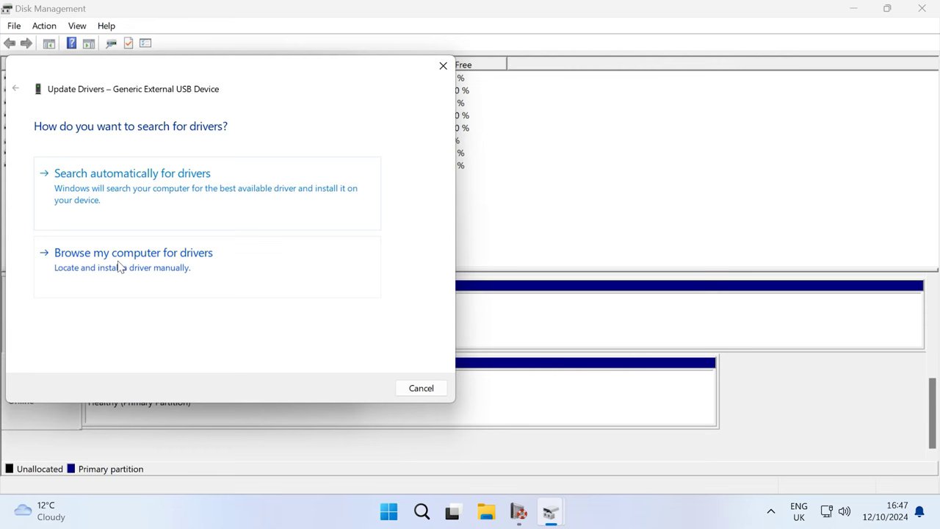
pyautogui.click(155, 202)
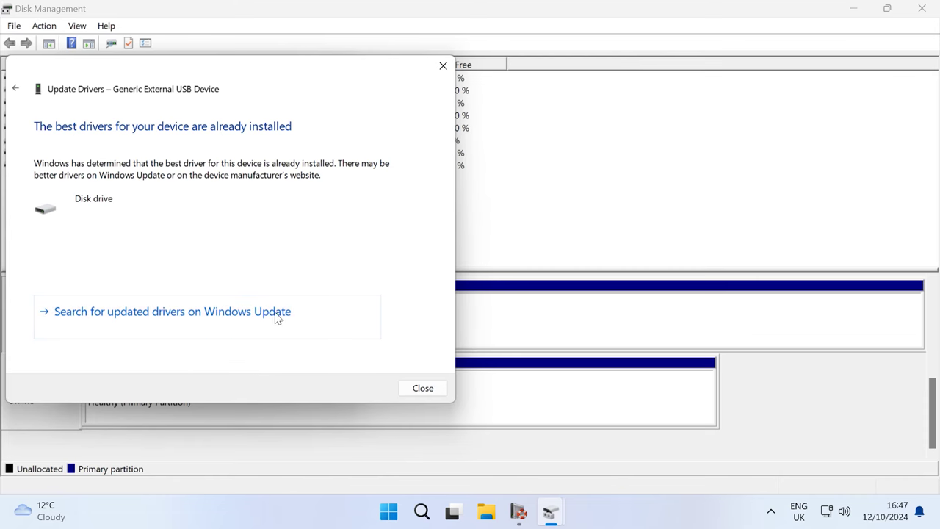
# Step: Look for an updated driver for the external USB disk through Windows Update
pyautogui.click(226, 314)
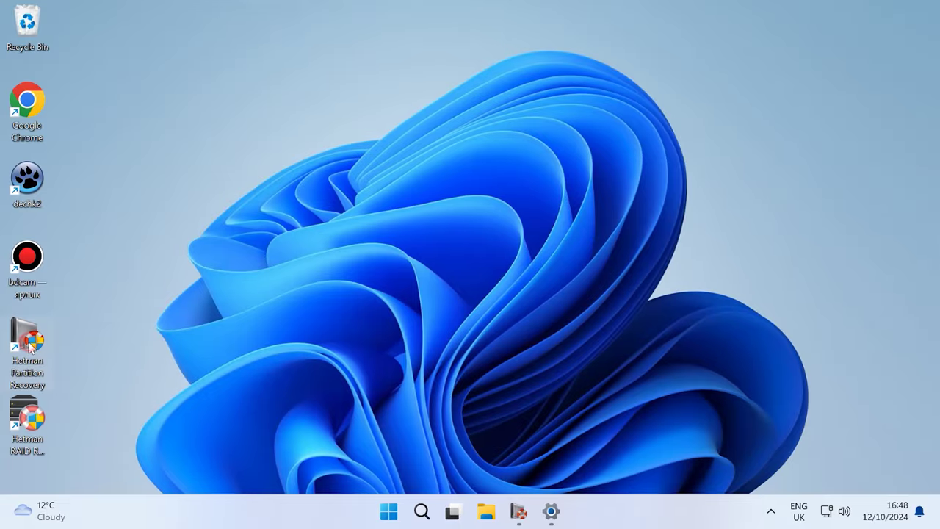
# Step: Switch to Hetman Partition Recovery and set up a full image of the 5 GB VMware Virtual SATA disk, saved to hard disk
pyautogui.doubleClick(29, 347)
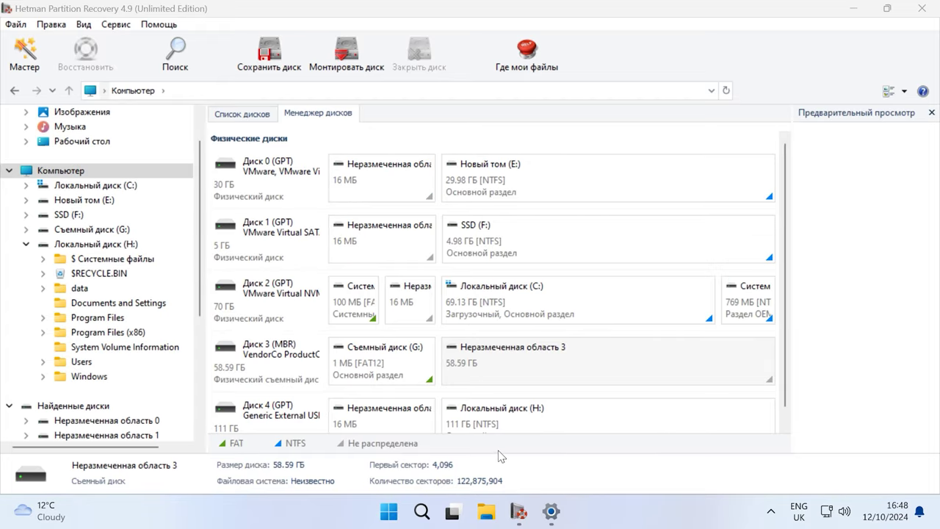
pyautogui.click(277, 246)
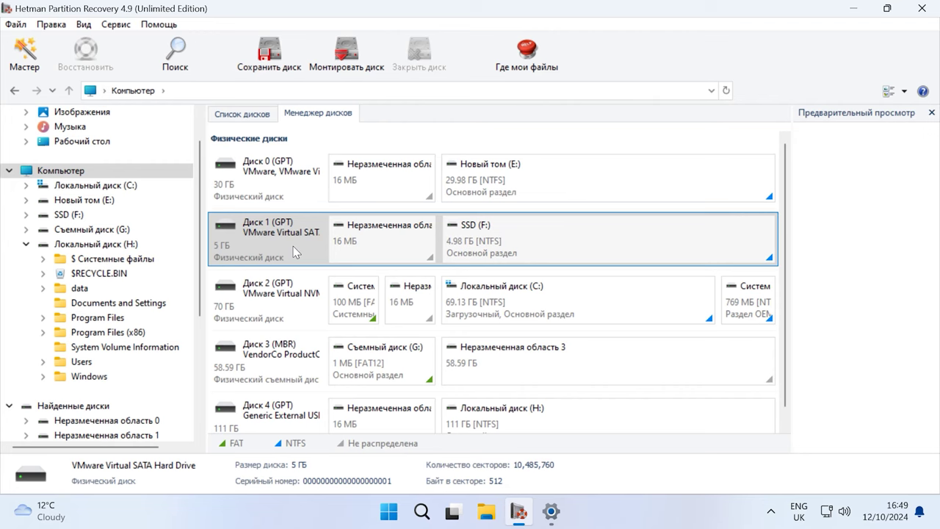
pyautogui.click(268, 66)
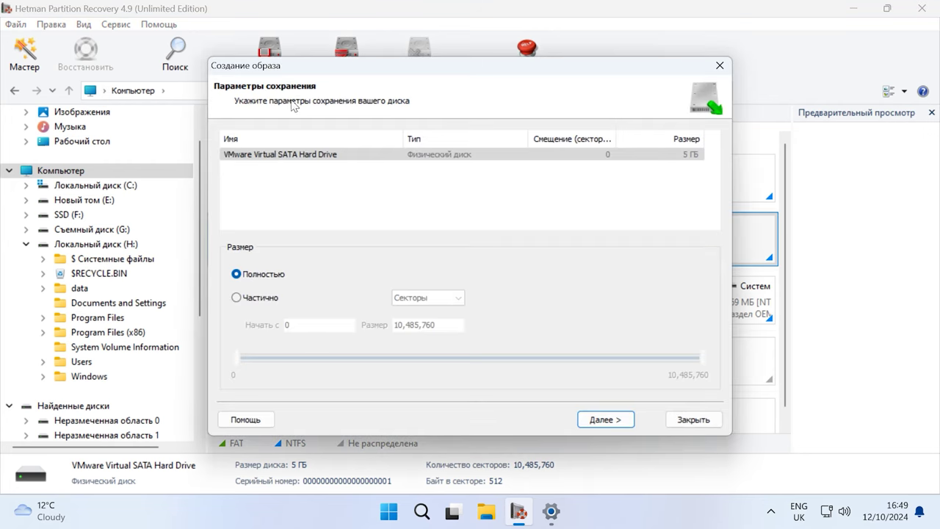
pyautogui.click(621, 423)
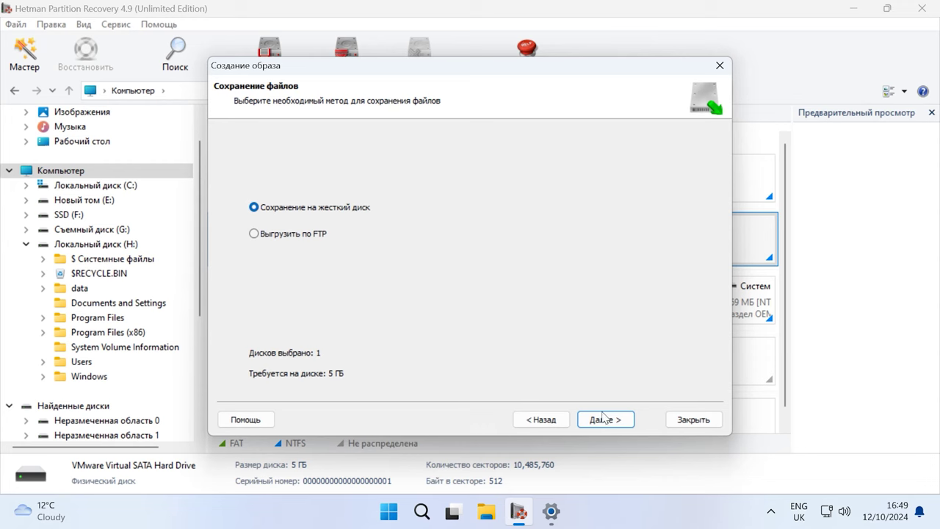
pyautogui.click(604, 419)
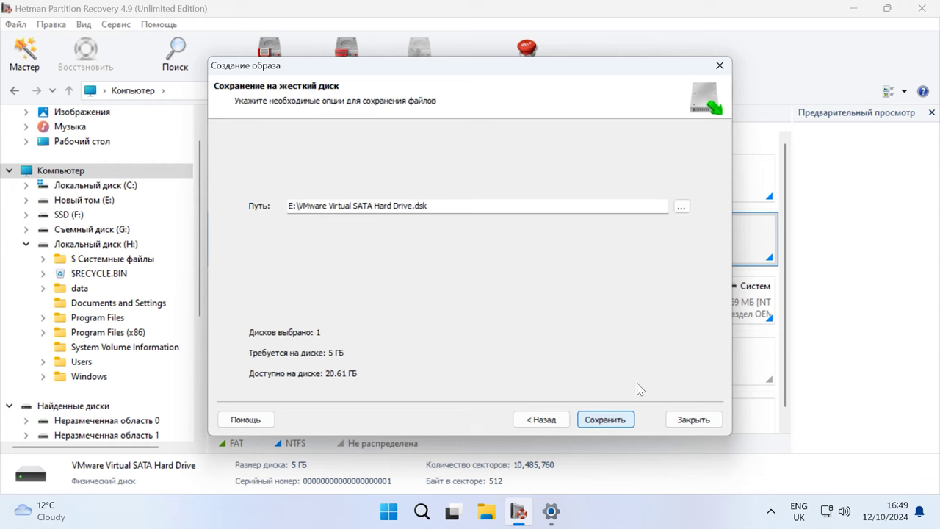
# Step: Save the disk image to Local Disk (C:) as SATA Hard Drive.dsk and finish the imaging wizard
pyautogui.click(681, 206)
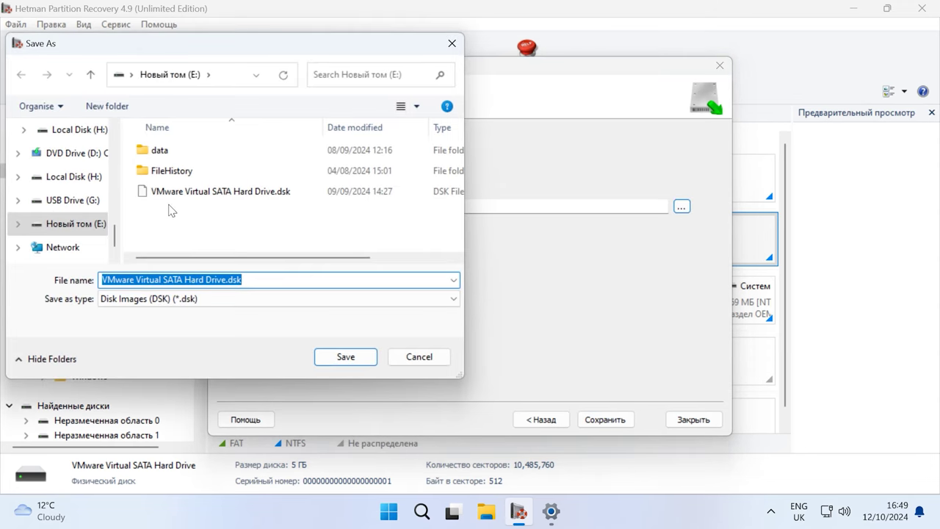
pyautogui.scroll(5, 81, 213)
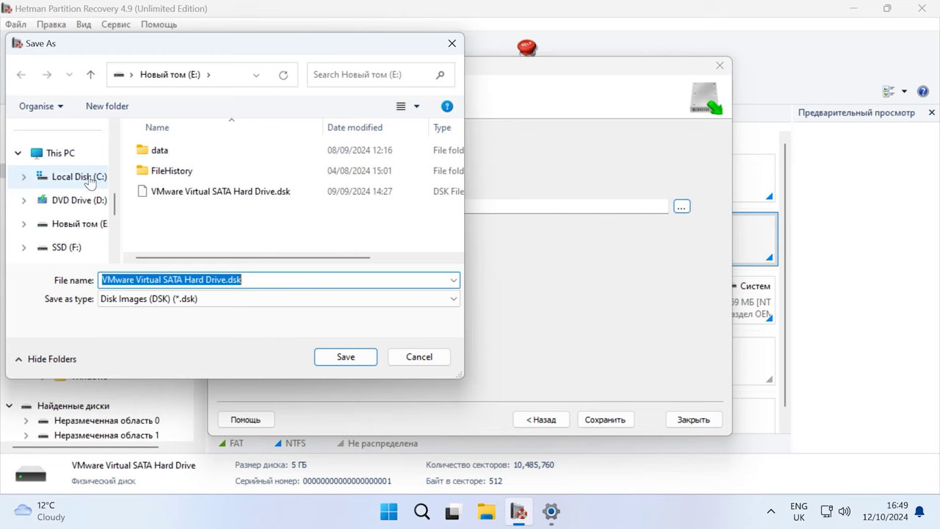
pyautogui.click(88, 183)
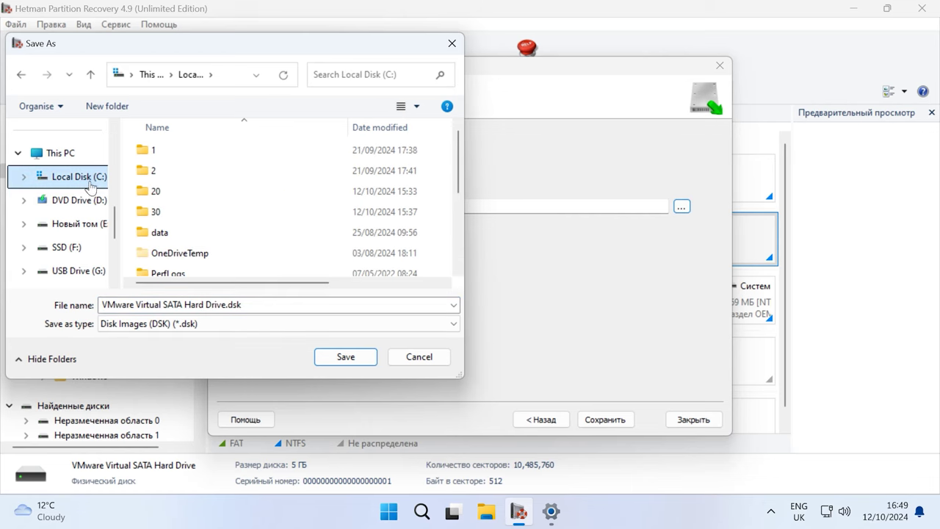
pyautogui.click(346, 357)
pyautogui.click(604, 419)
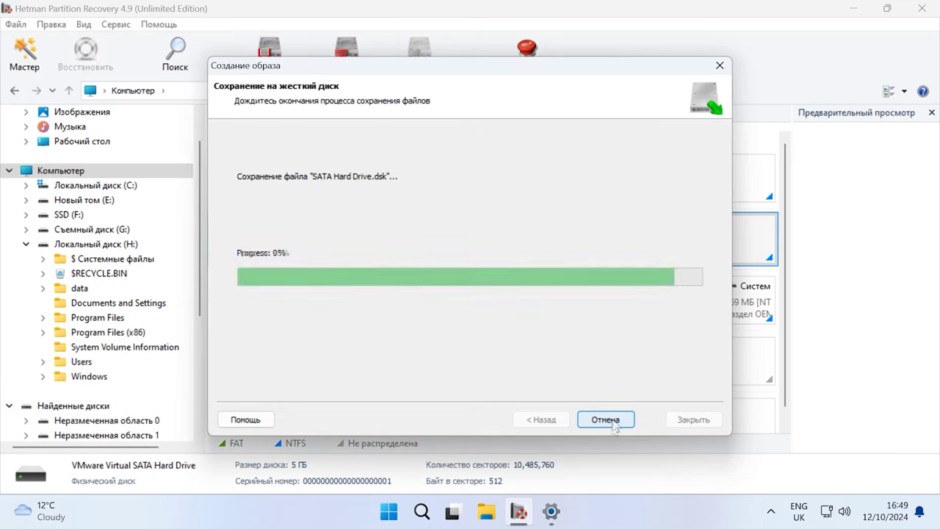
pyautogui.click(605, 419)
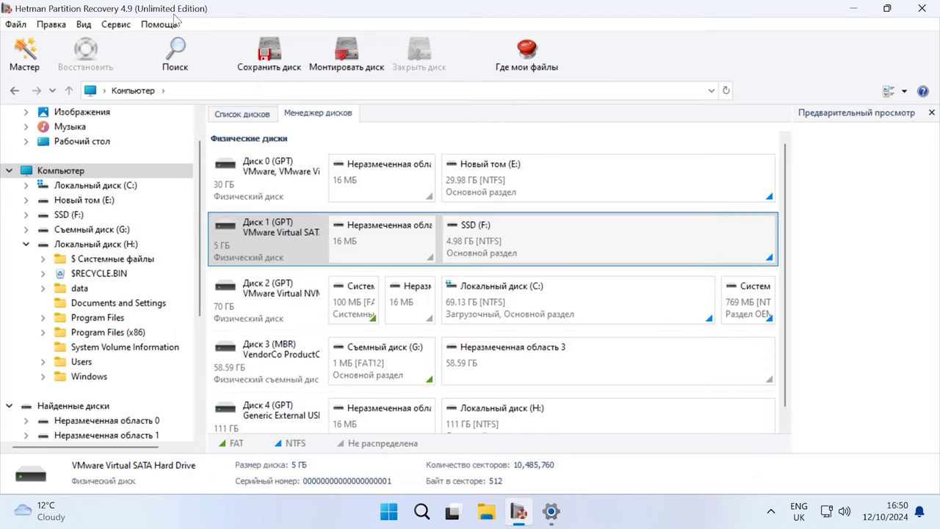
# Step: Mount SATA Hard Drive.dsk from Local Disk (C:) as a RAW image
pyautogui.click(359, 66)
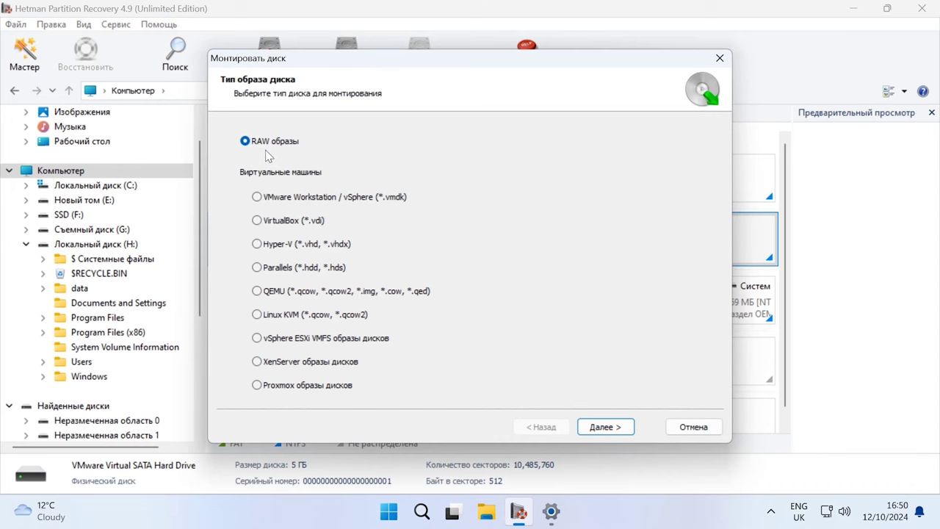
pyautogui.click(622, 428)
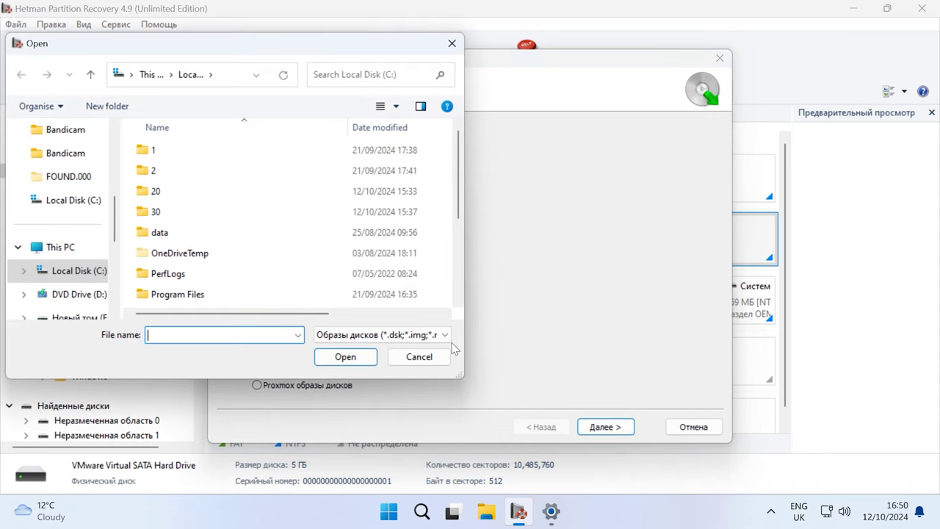
pyautogui.click(63, 270)
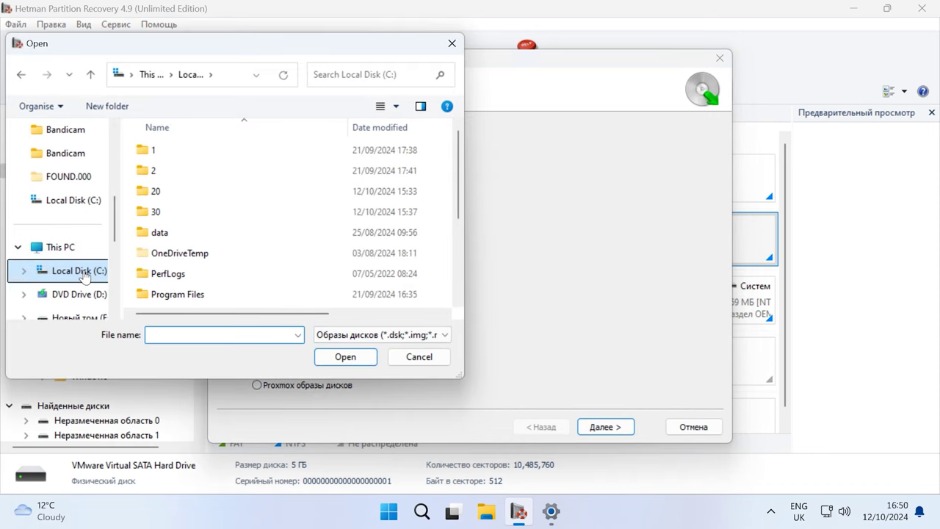
pyautogui.scroll(-3, 211, 288)
pyautogui.click(211, 298)
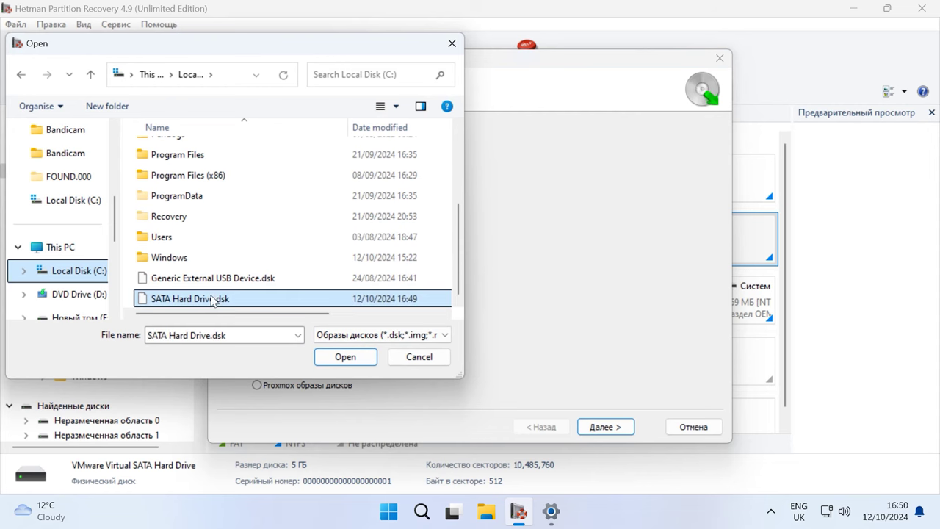
pyautogui.click(343, 358)
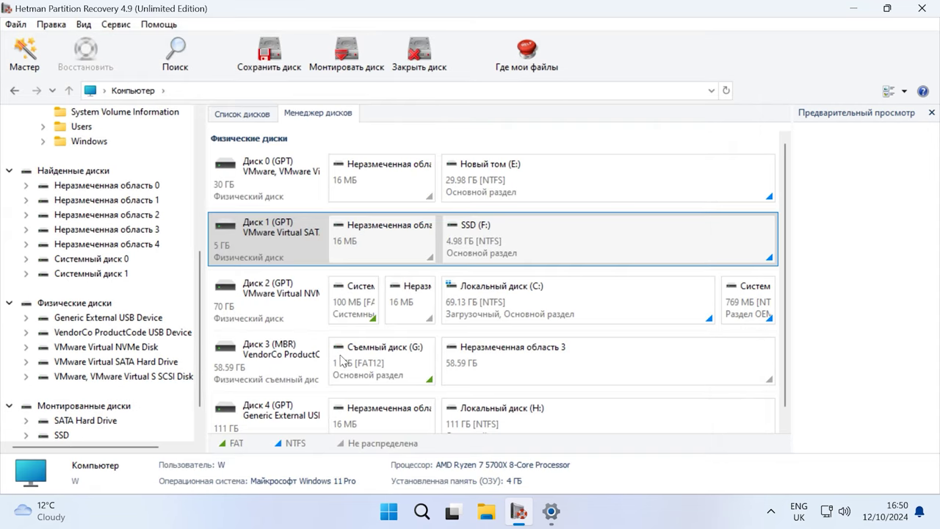
# Step: Run a fast scan of the SSD partition on the mounted image and show its contents
pyautogui.click(505, 413)
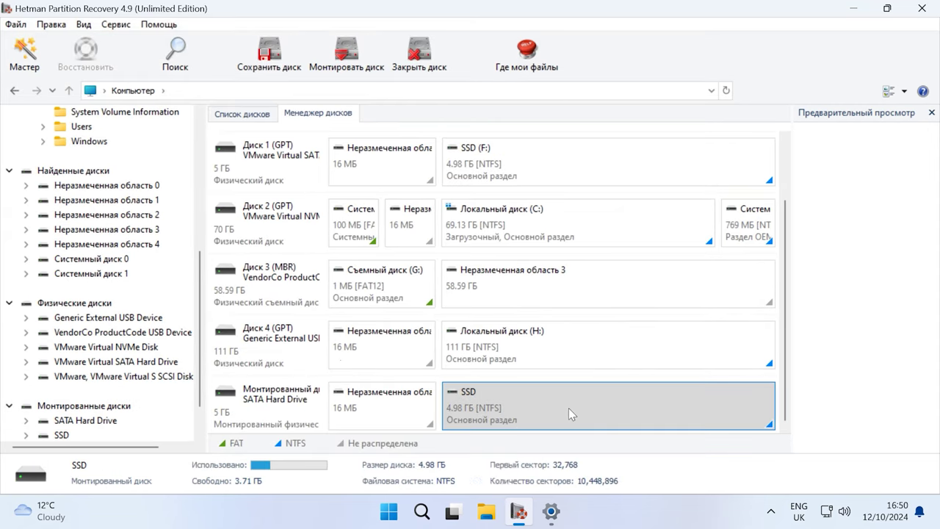
pyautogui.rightClick(564, 408)
pyautogui.click(624, 283)
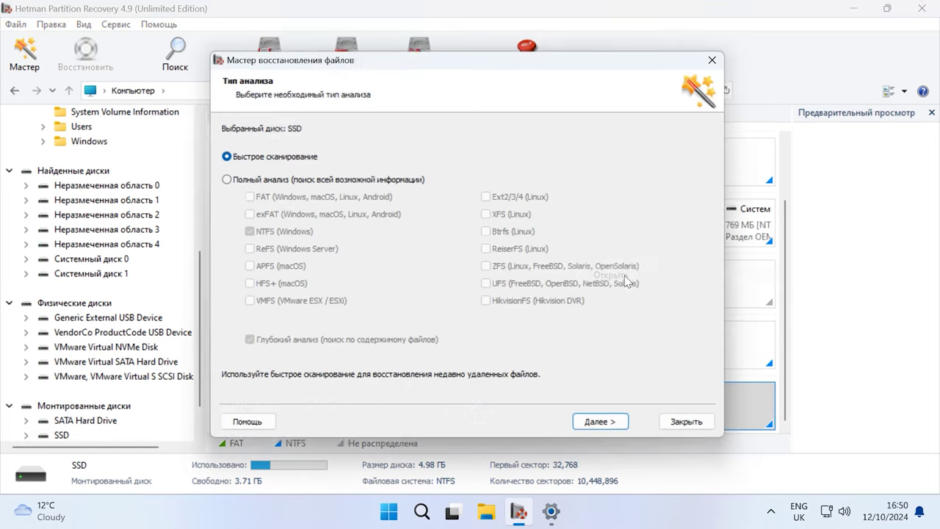
pyautogui.click(603, 427)
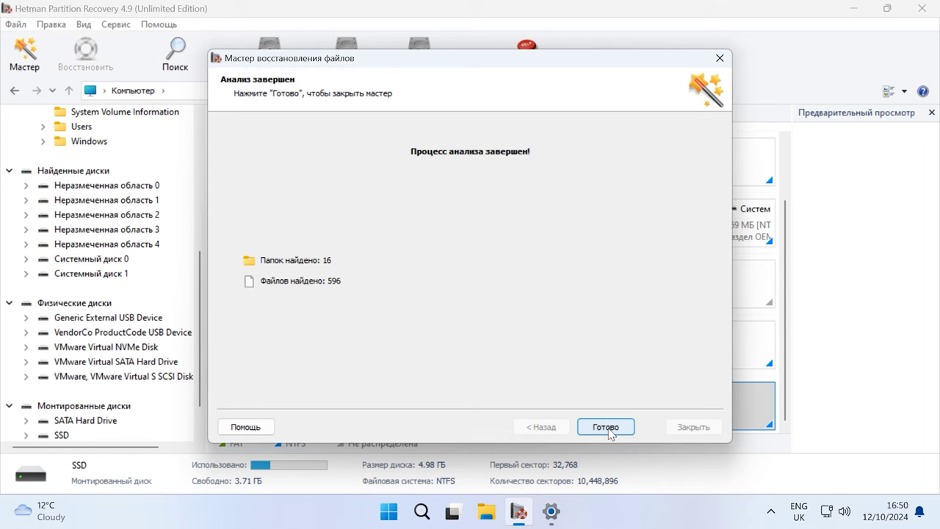
pyautogui.click(607, 429)
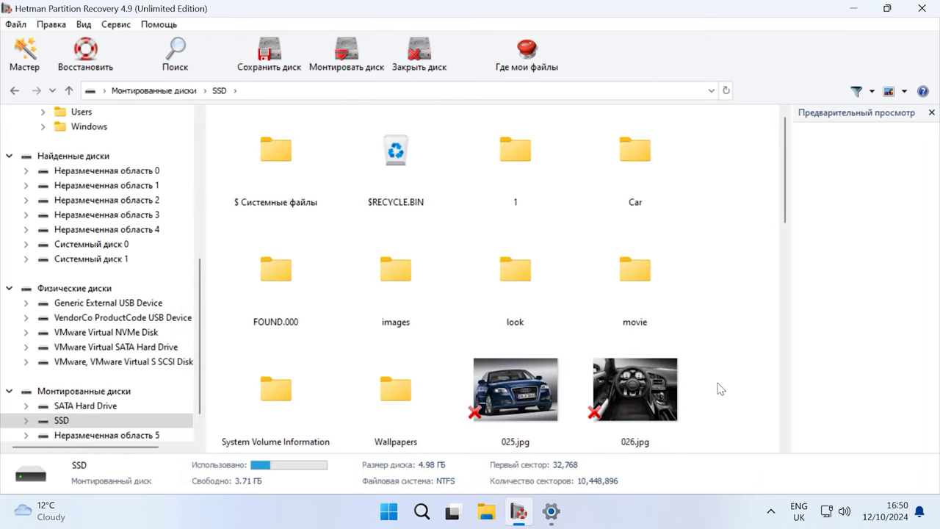
# Step: Recover the deleted pictures 025.jpg and 026.jpg using the save to hard disk method
pyautogui.moveTo(734, 389); pyautogui.dragTo(525, 407)
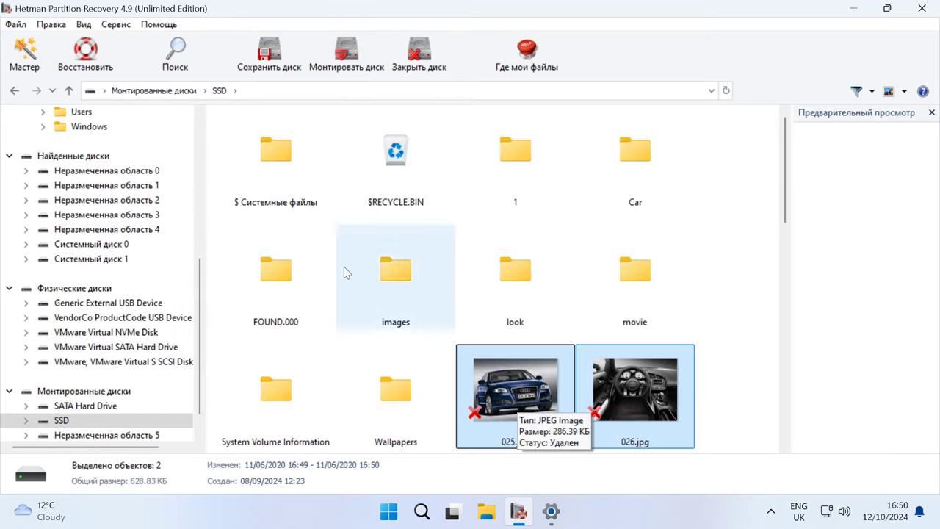
pyautogui.click(95, 65)
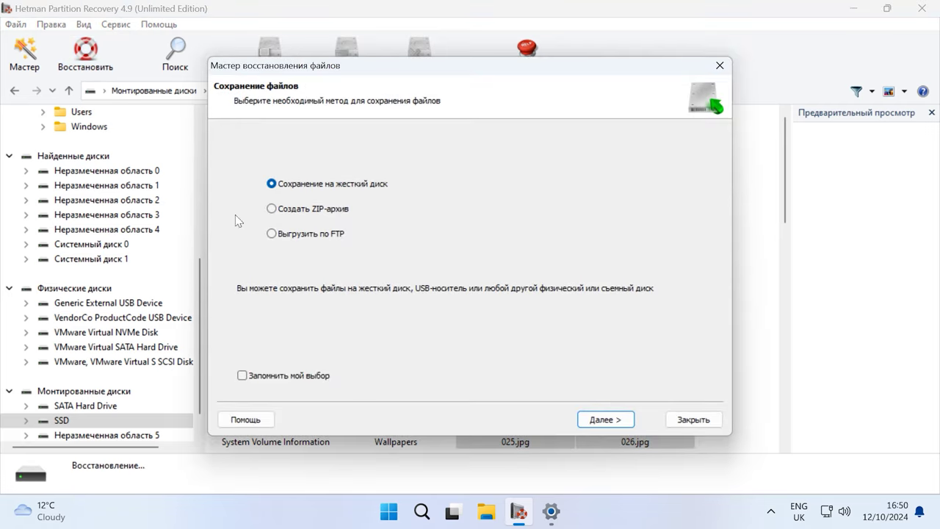
pyautogui.click(610, 416)
pyautogui.click(605, 419)
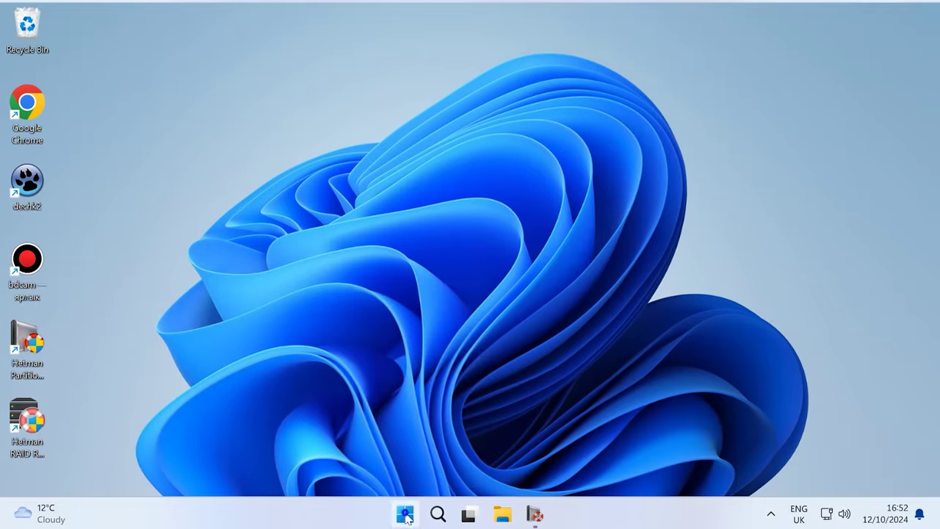
# Step: Open Disk Management and delete volume H: on Disk 4
pyautogui.rightClick(404, 513)
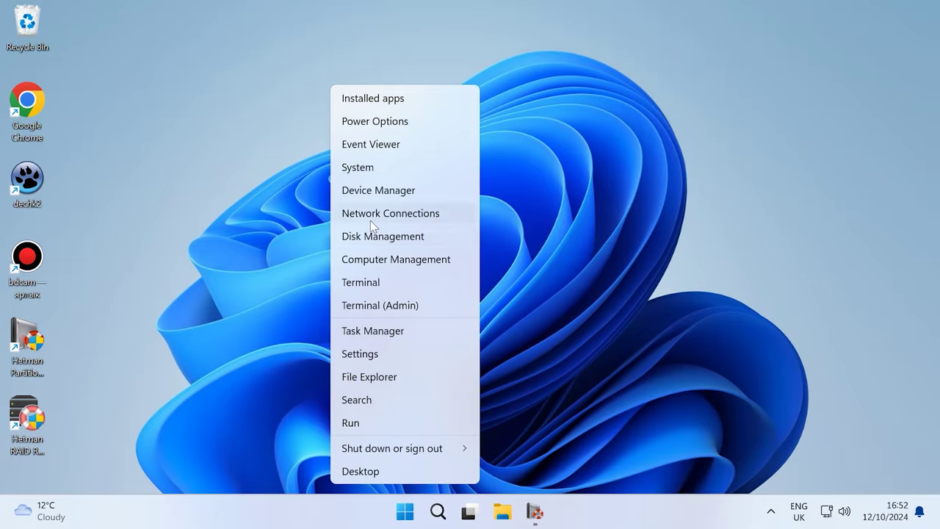
pyautogui.click(397, 238)
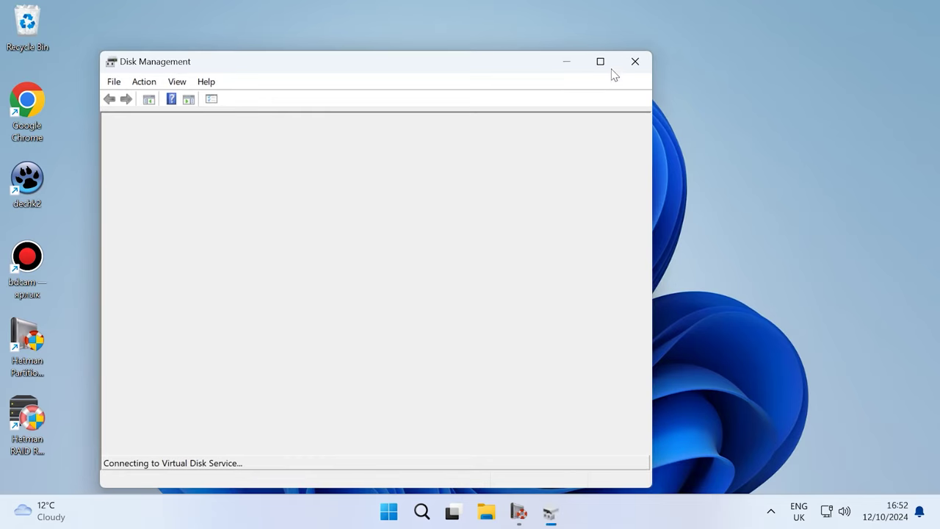
pyautogui.click(586, 65)
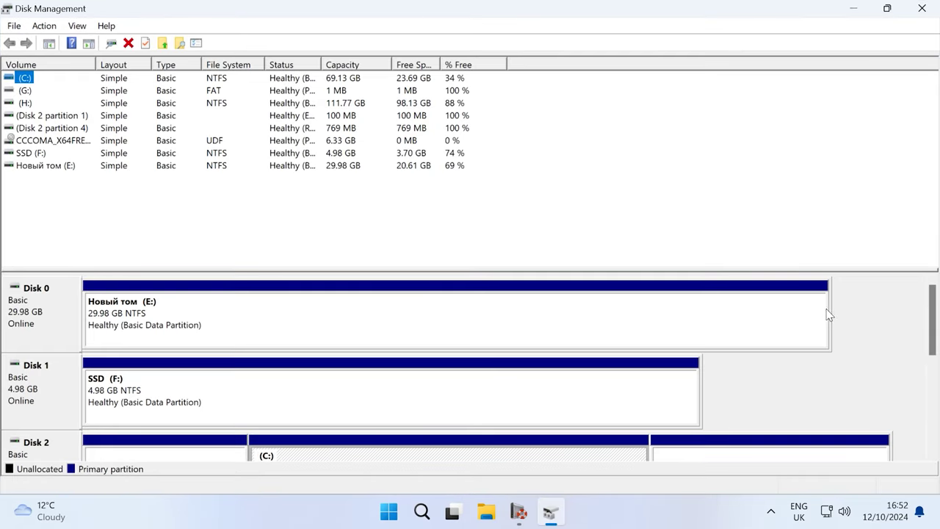
pyautogui.moveTo(931, 318); pyautogui.dragTo(928, 455)
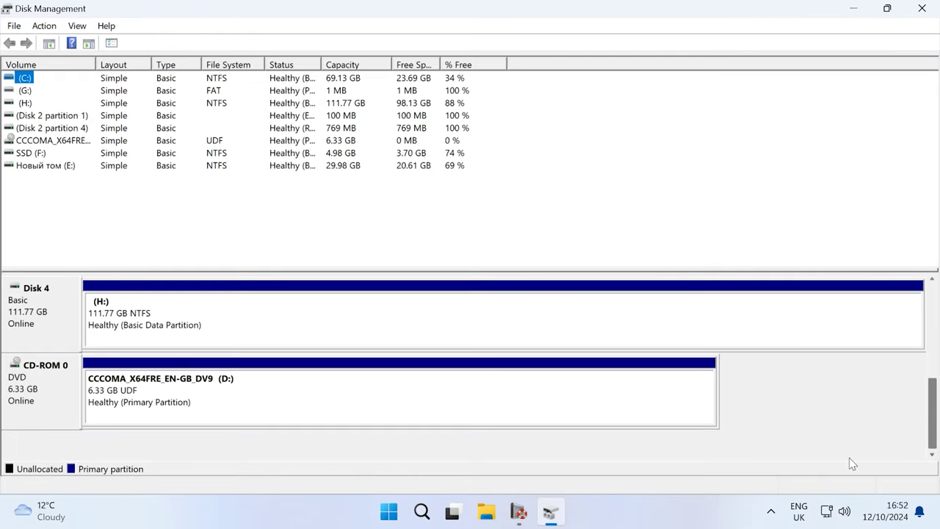
pyautogui.click(413, 303)
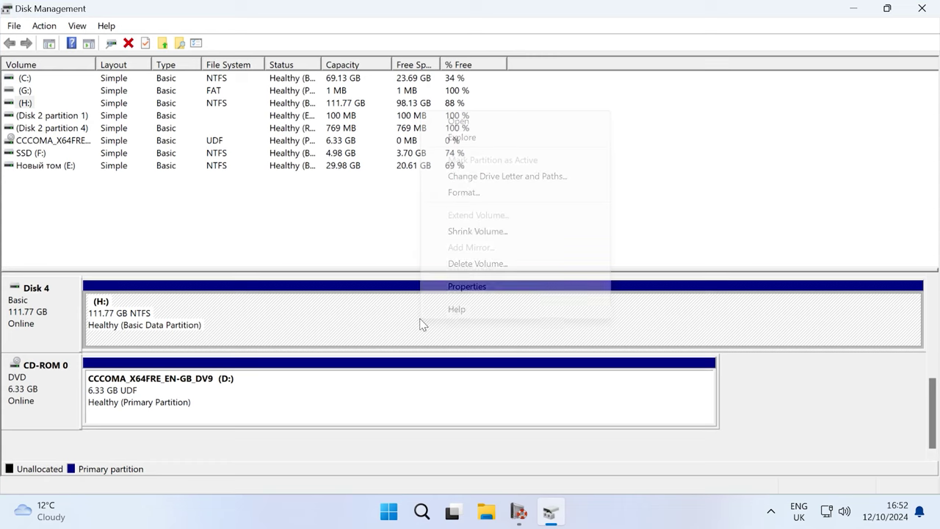
pyautogui.rightClick(420, 320)
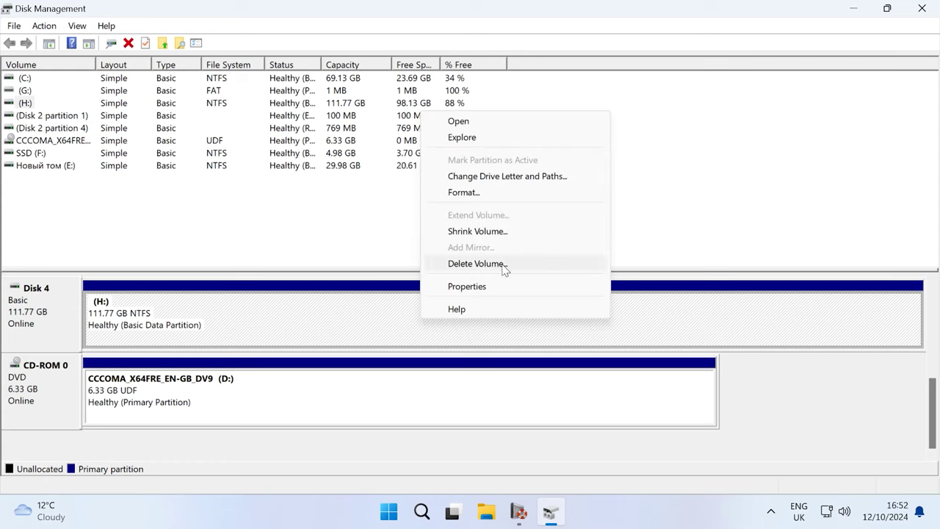
pyautogui.click(473, 265)
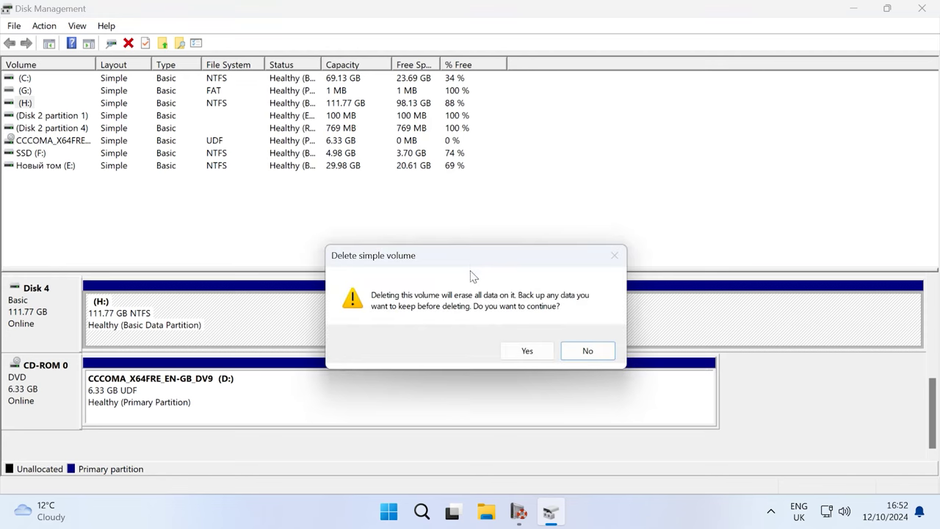
pyautogui.click(527, 351)
# Step: Open Command Prompt as administrator, start diskpart and list the disks with list disk
pyautogui.press('super+s')
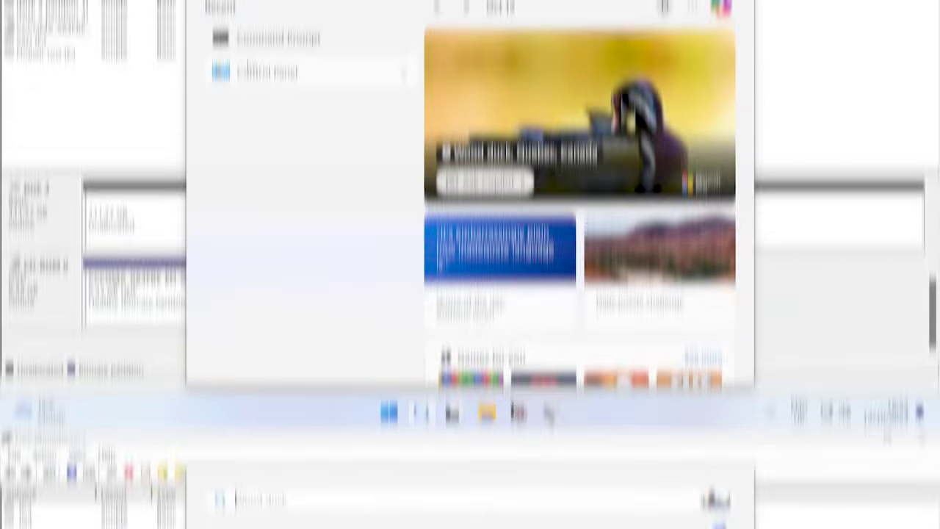
pyautogui.rightClick(293, 144)
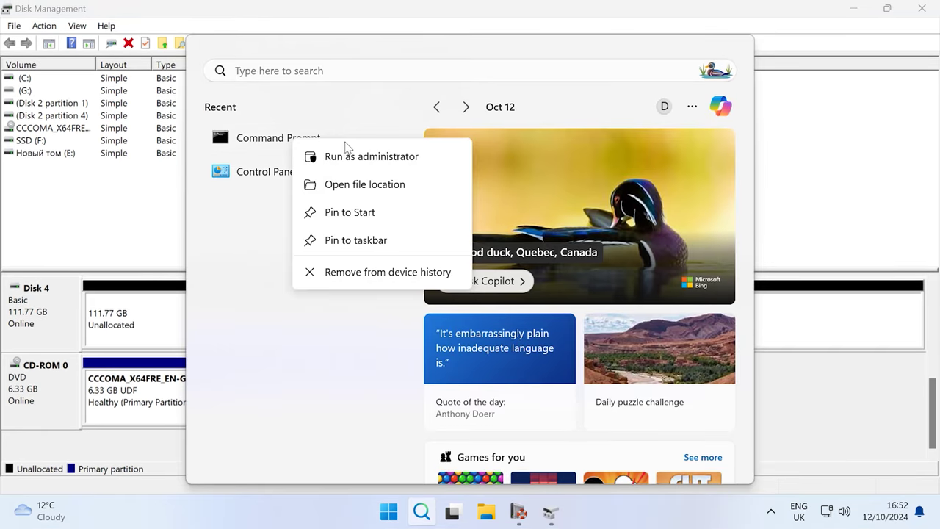
pyautogui.click(373, 156)
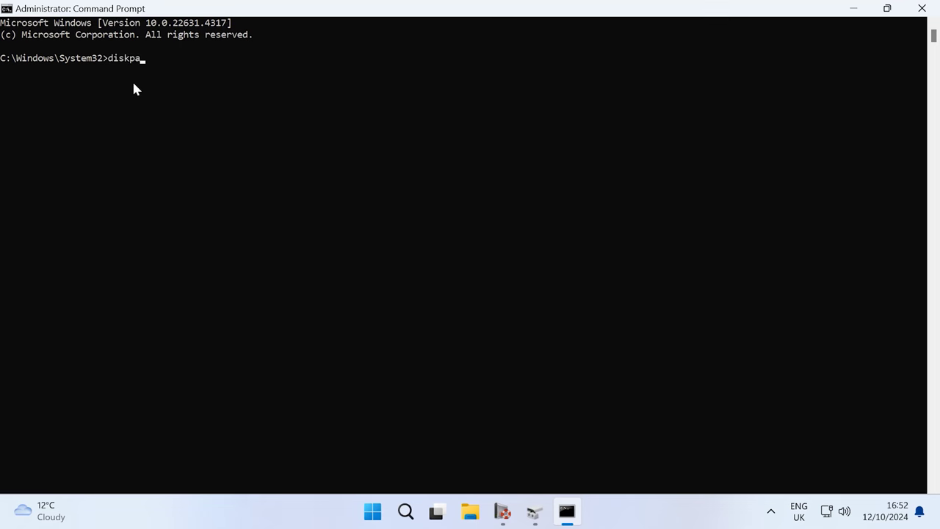
pyautogui.write('diskpart')
pyautogui.press('Return')
pyautogui.write('li')
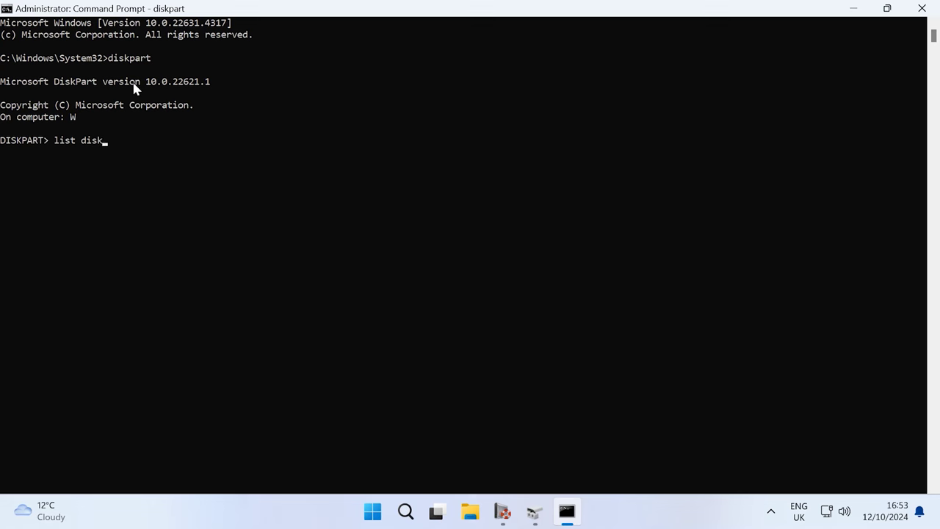
pyautogui.write('st disk')
pyautogui.press('Return')
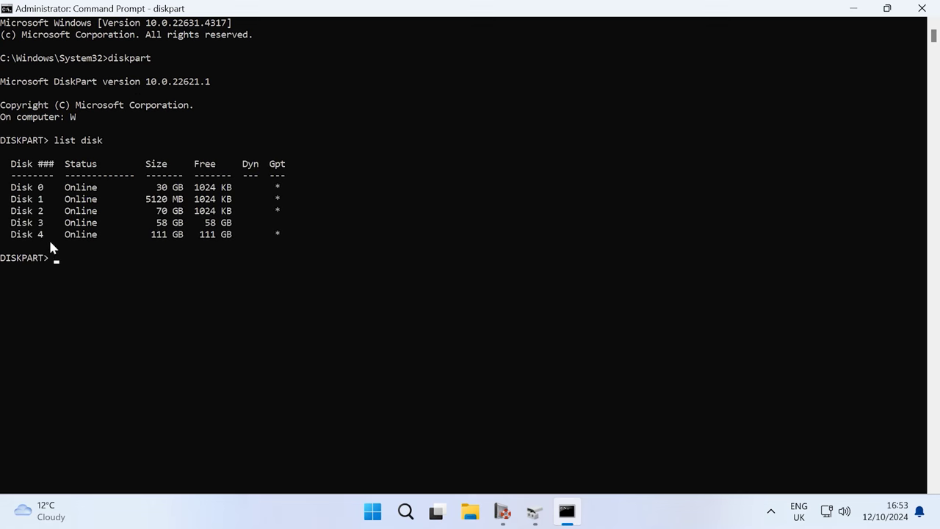
# Step: Select disk 4 in diskpart and wipe it with the clean command
pyautogui.write('select disk 4')
pyautogui.press('Return')
pyautogui.write('cle')
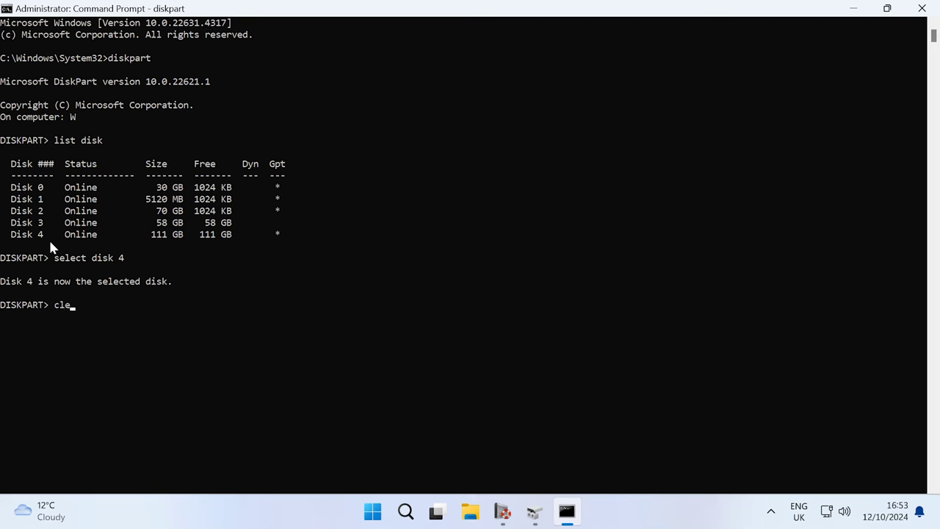
pyautogui.write('an')
pyautogui.press('Return')
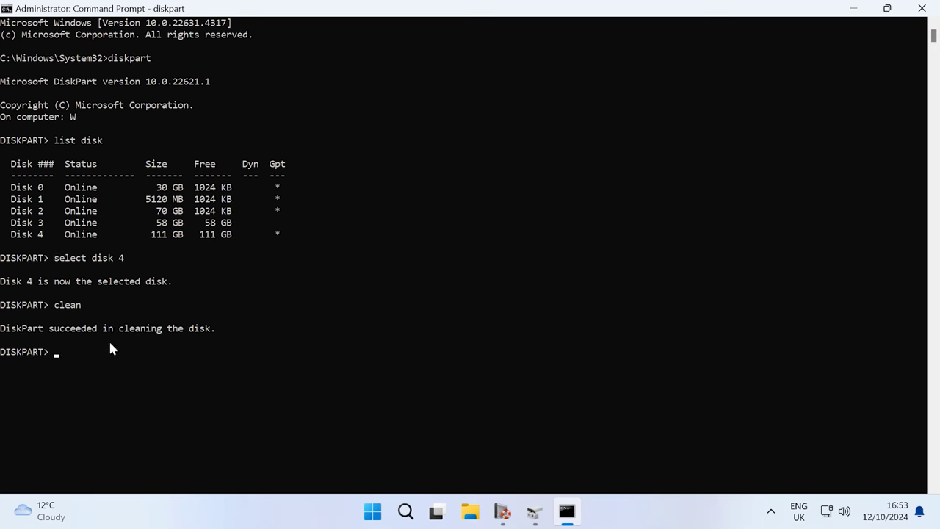
# Step: Switch to Disk Management and initialise Disk 4 with the GPT partition style
pyautogui.click(536, 517)
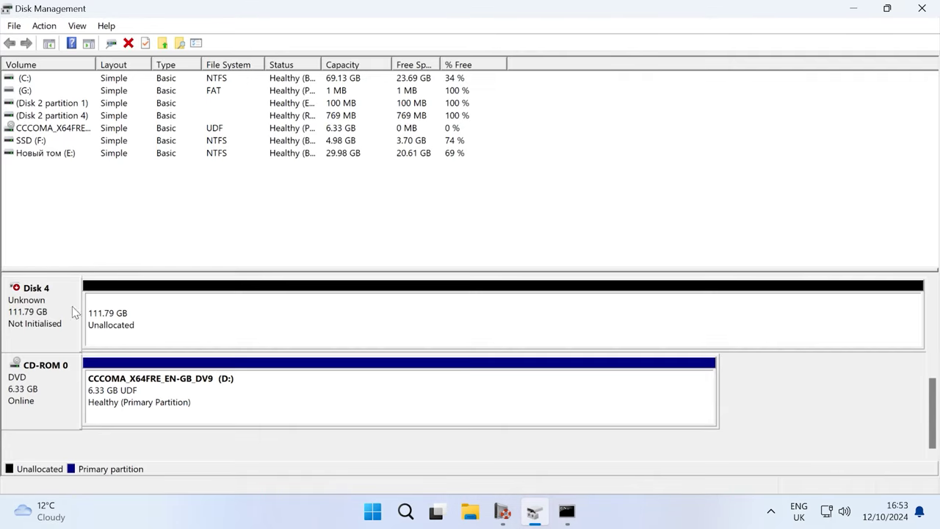
pyautogui.rightClick(60, 328)
pyautogui.click(108, 335)
pyautogui.click(516, 340)
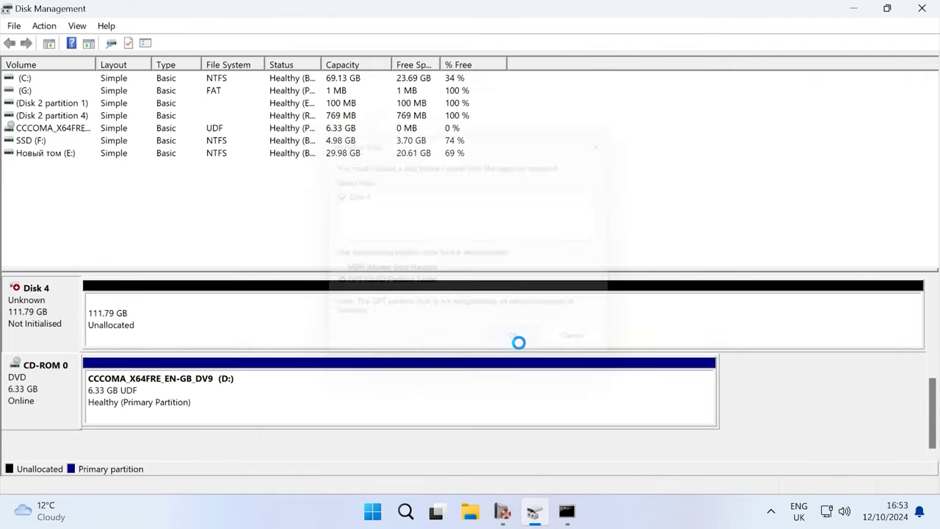
# Step: Create a new simple volume of 114456 MB on Disk 4's unallocated space, keeping the wizard's default settings
pyautogui.rightClick(499, 327)
pyautogui.click(554, 335)
pyautogui.click(283, 341)
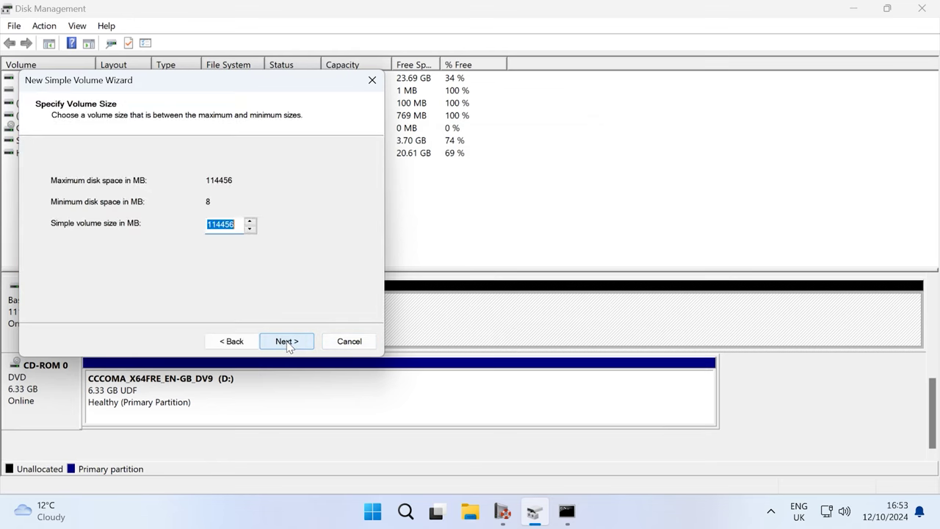
pyautogui.click(285, 340)
pyautogui.click(287, 341)
pyautogui.click(285, 341)
pyautogui.click(285, 341)
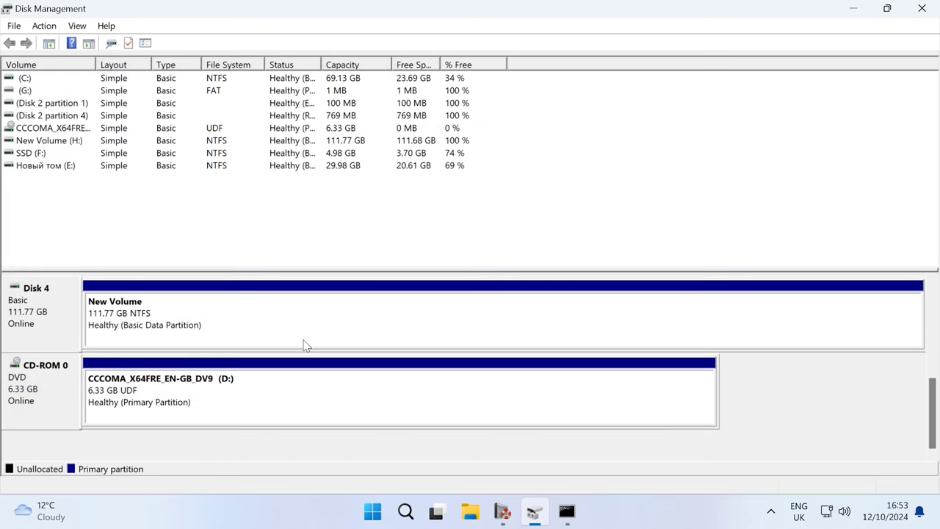
# Step: Quick format volume H: on Disk 4 as NTFS with the default allocation unit size and the label New Volume
pyautogui.rightClick(417, 321)
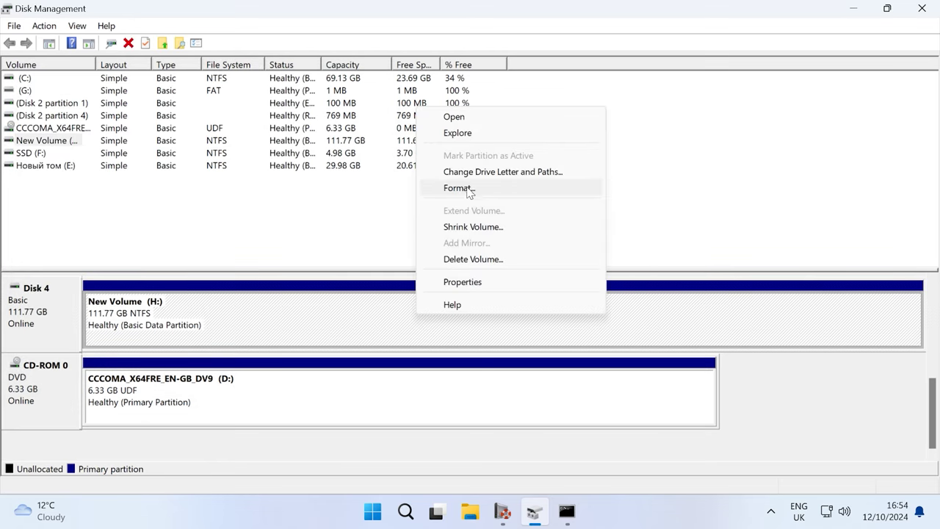
pyautogui.click(468, 189)
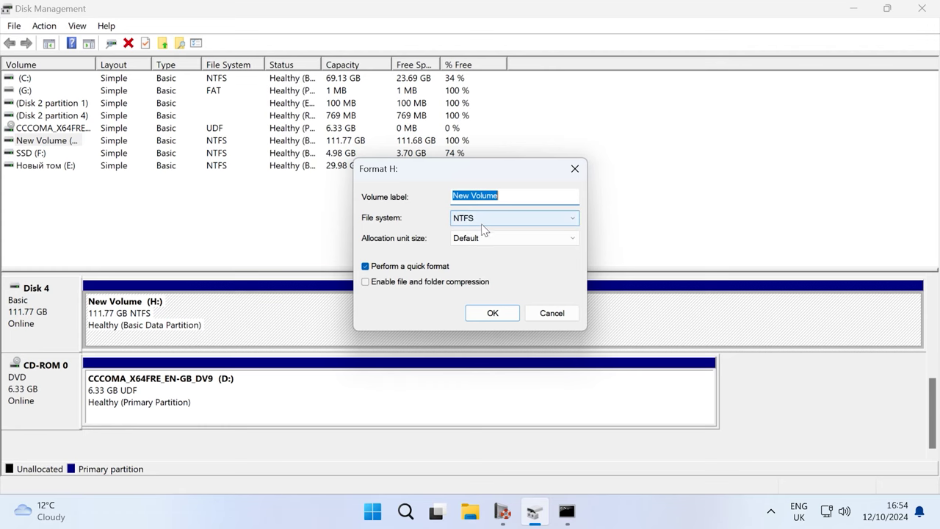
pyautogui.click(485, 221)
pyautogui.click(498, 228)
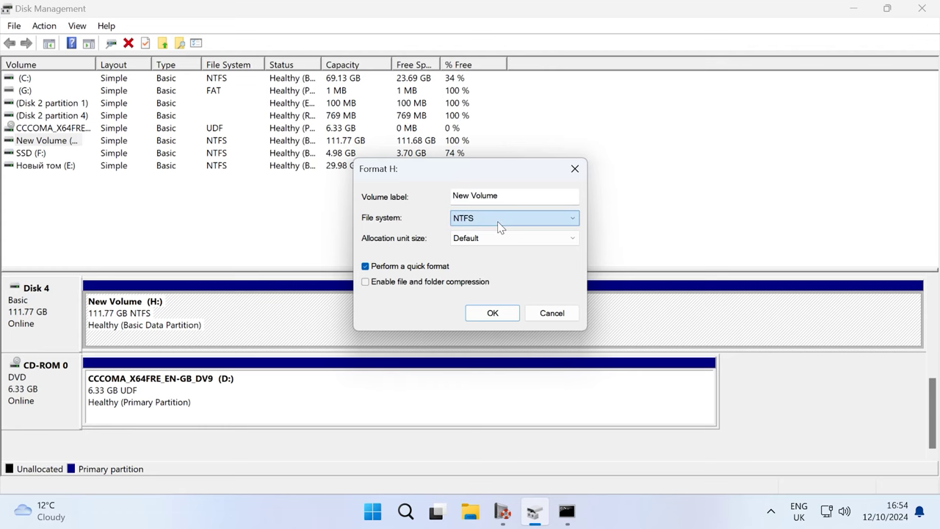
pyautogui.click(492, 313)
pyautogui.click(512, 354)
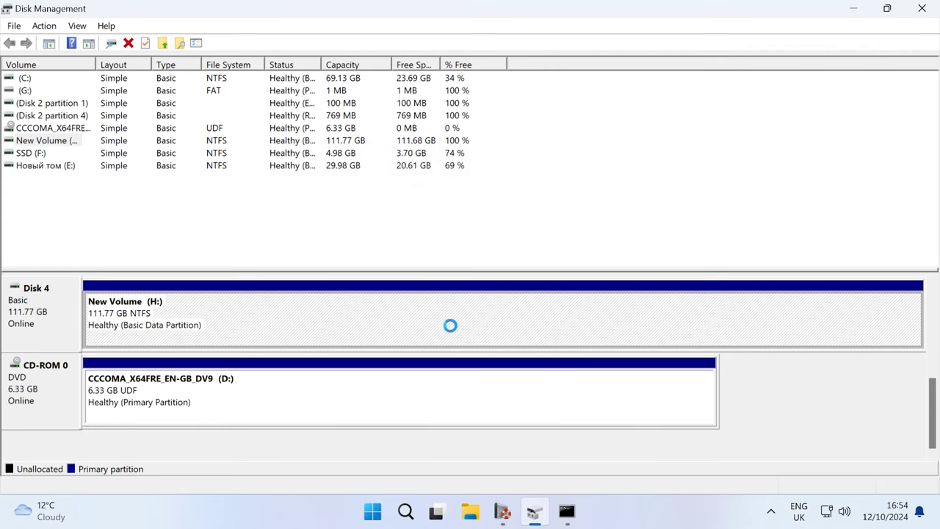
# Step: Switch to File Explorer and open the New Volume (H:) drive to check that it is accessible
pyautogui.click(467, 512)
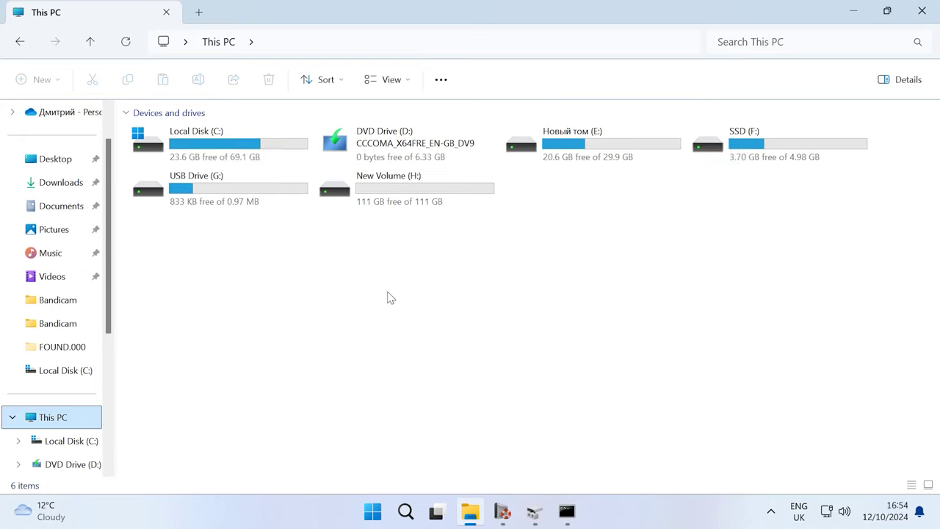
pyautogui.click(434, 198)
pyautogui.doubleClick(457, 202)
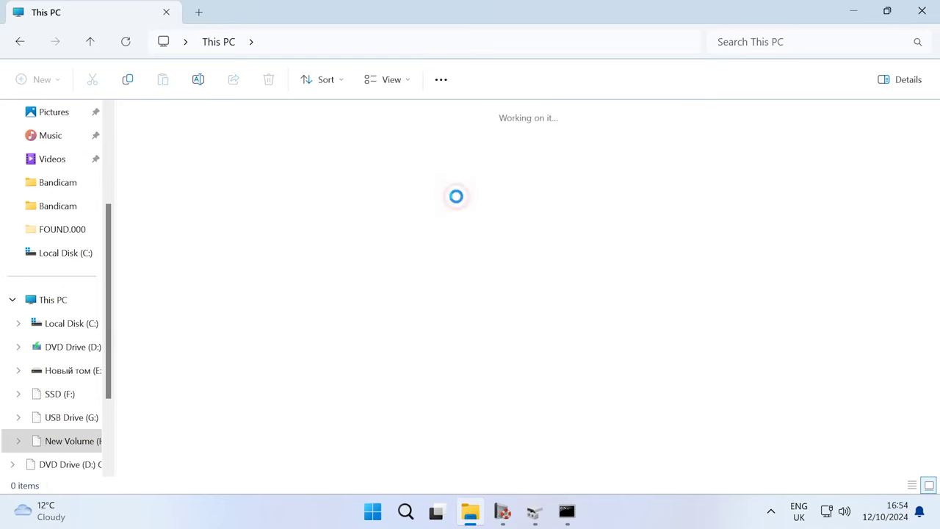